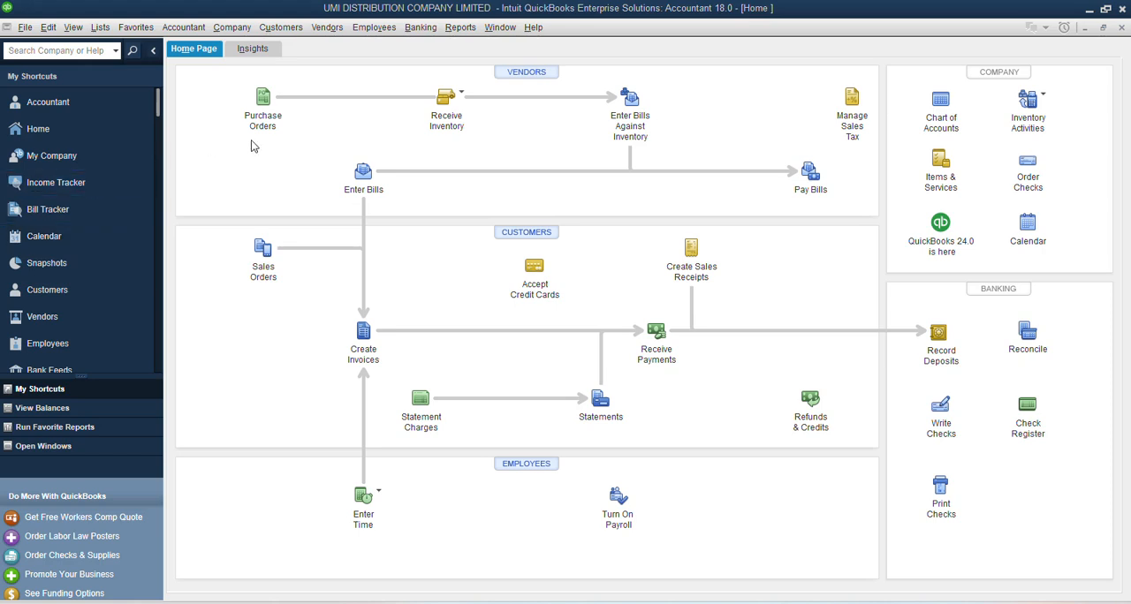
Step: Review the open Prima Food LTD bill and its amount in the Bill Tracker, widening the Number column
click(16, 213)
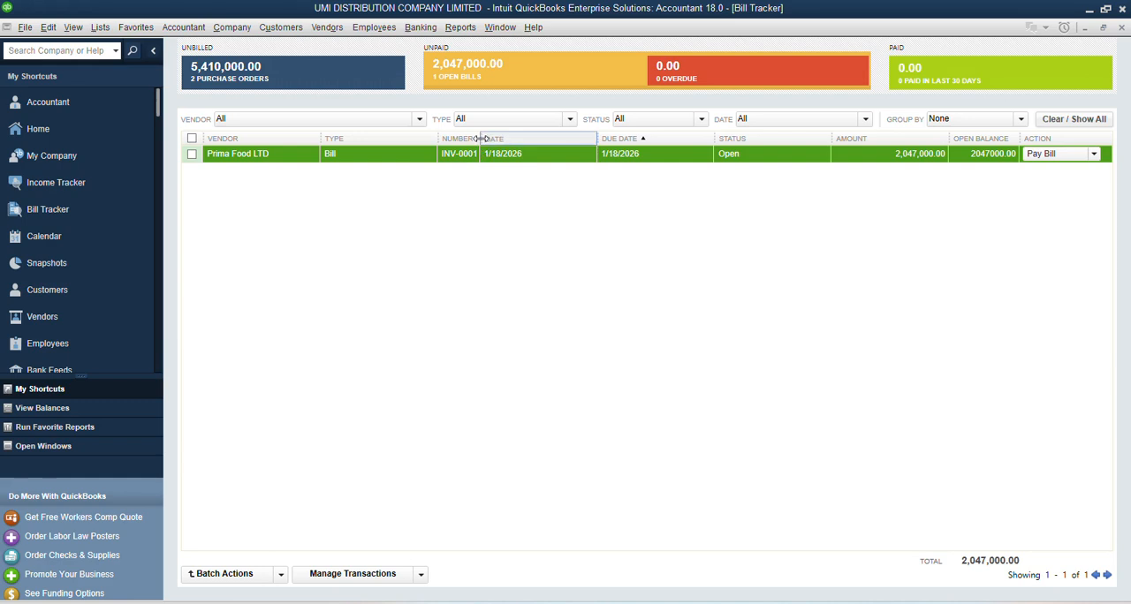
drag(481, 139, 535, 140)
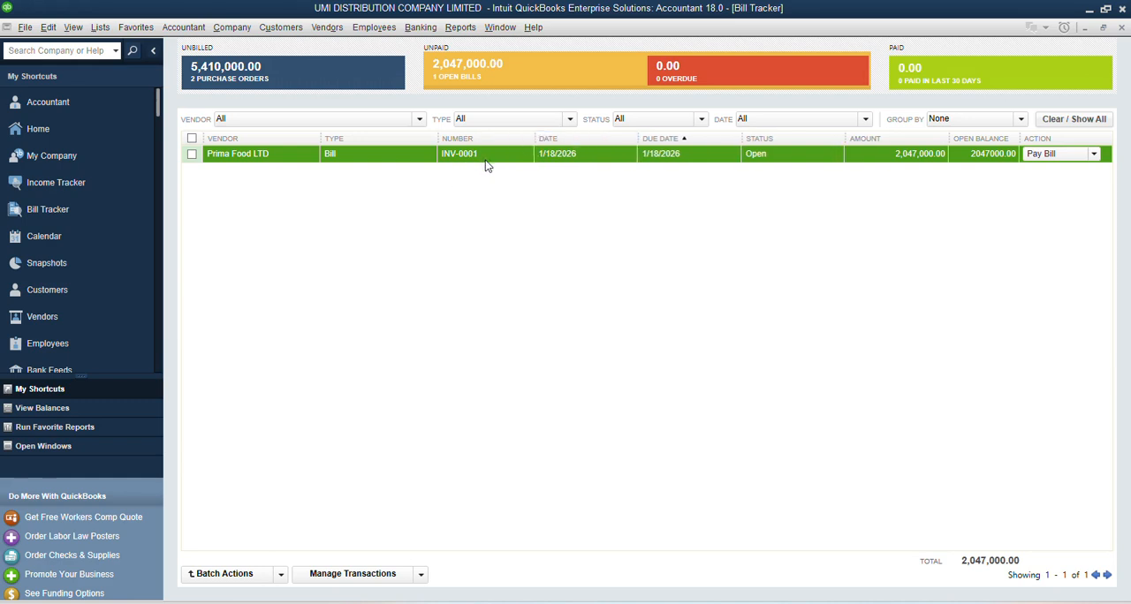
click(912, 161)
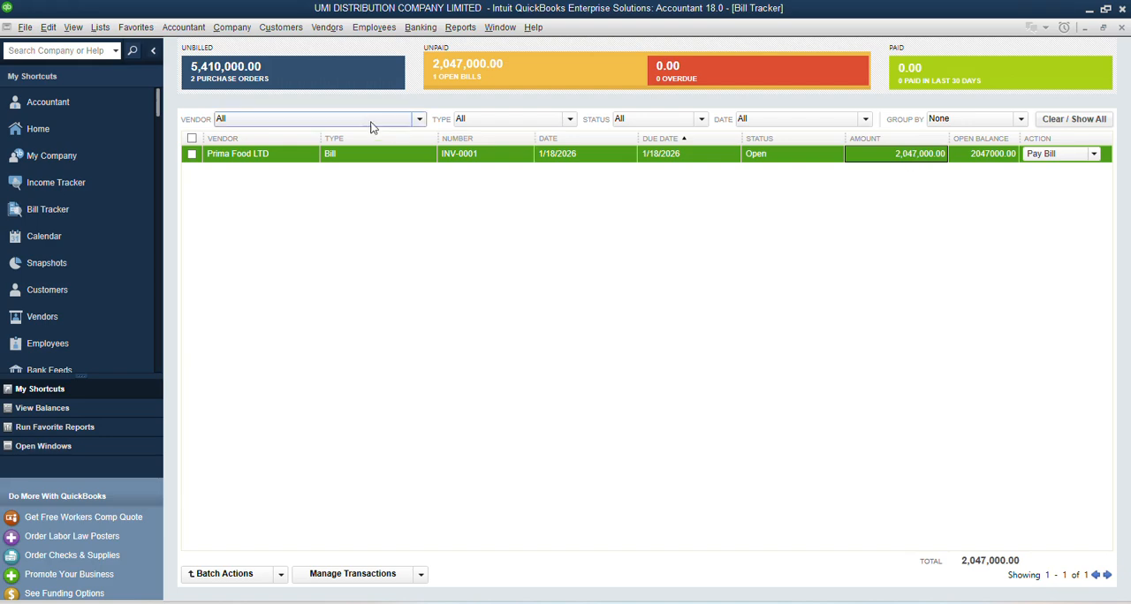
Step: Check the Accounts Payable and Inventory Asset balances in the Chart of Accounts
click(49, 130)
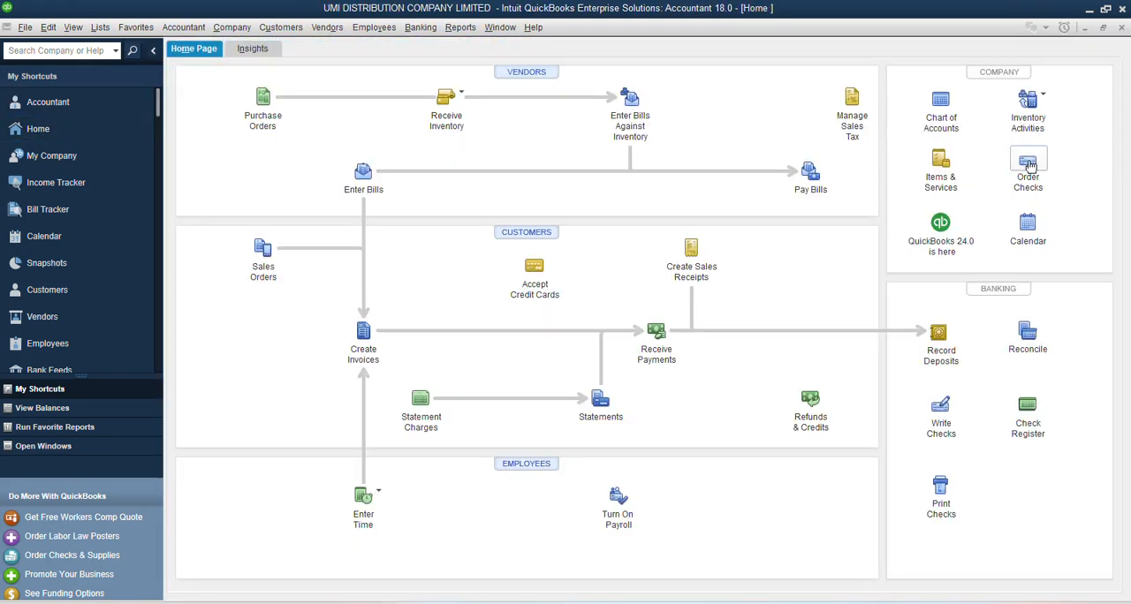
click(941, 106)
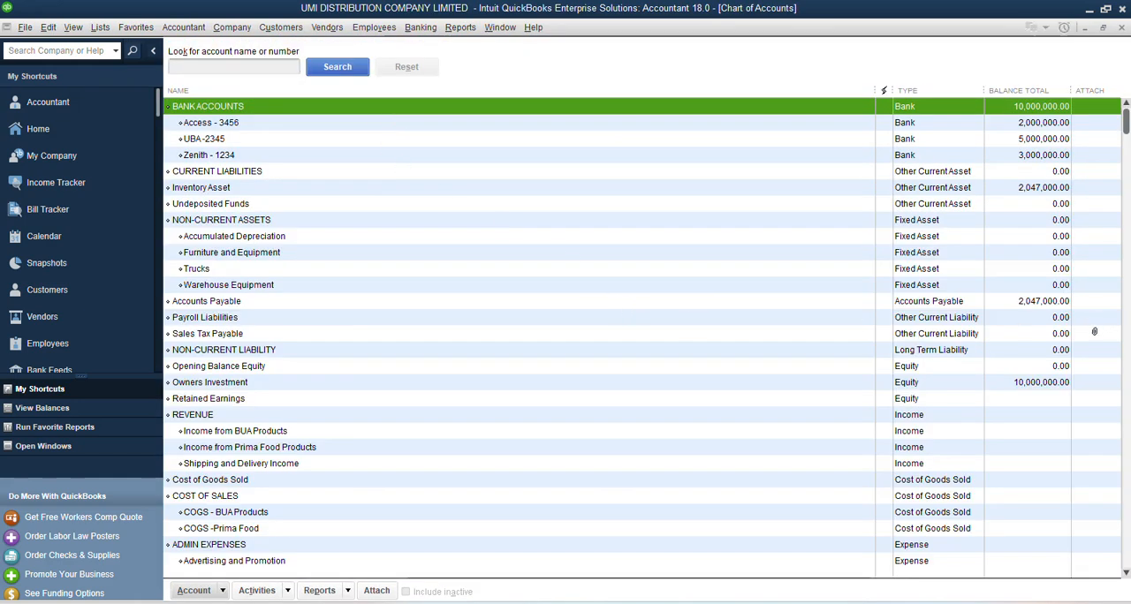
click(920, 306)
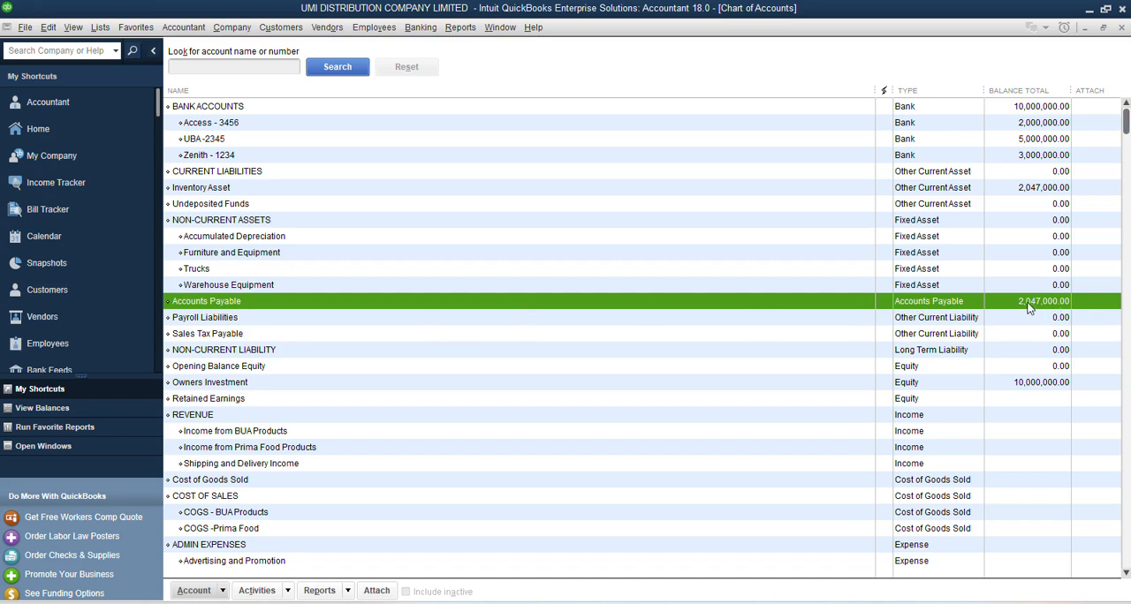
click(1025, 190)
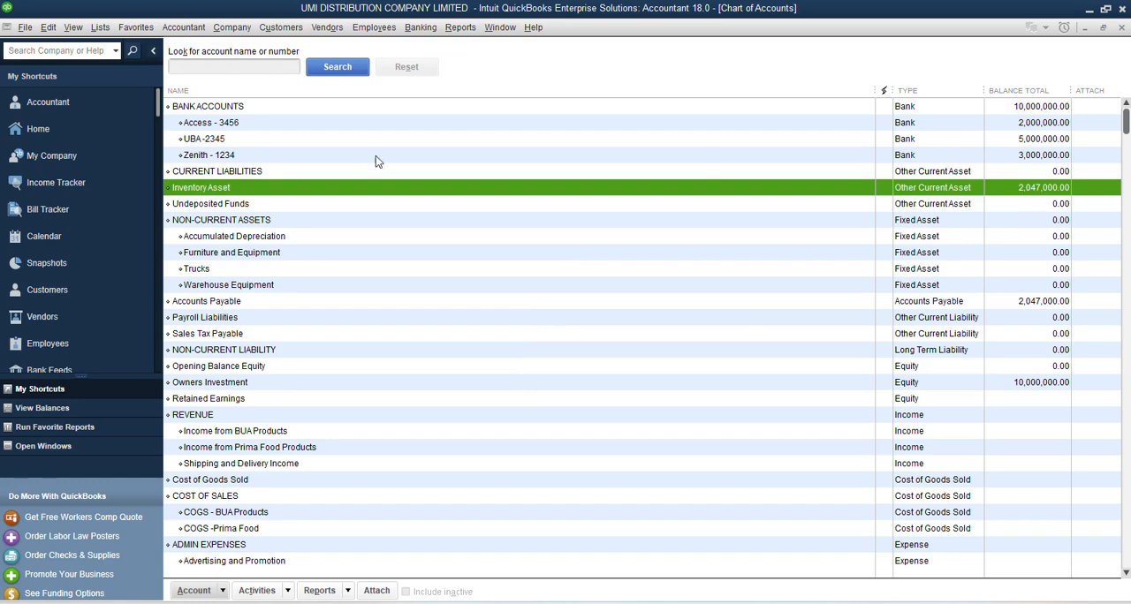
Step: List the unbilled purchase orders in the Bill Tracker and examine the BUA Foods PLC order
click(38, 129)
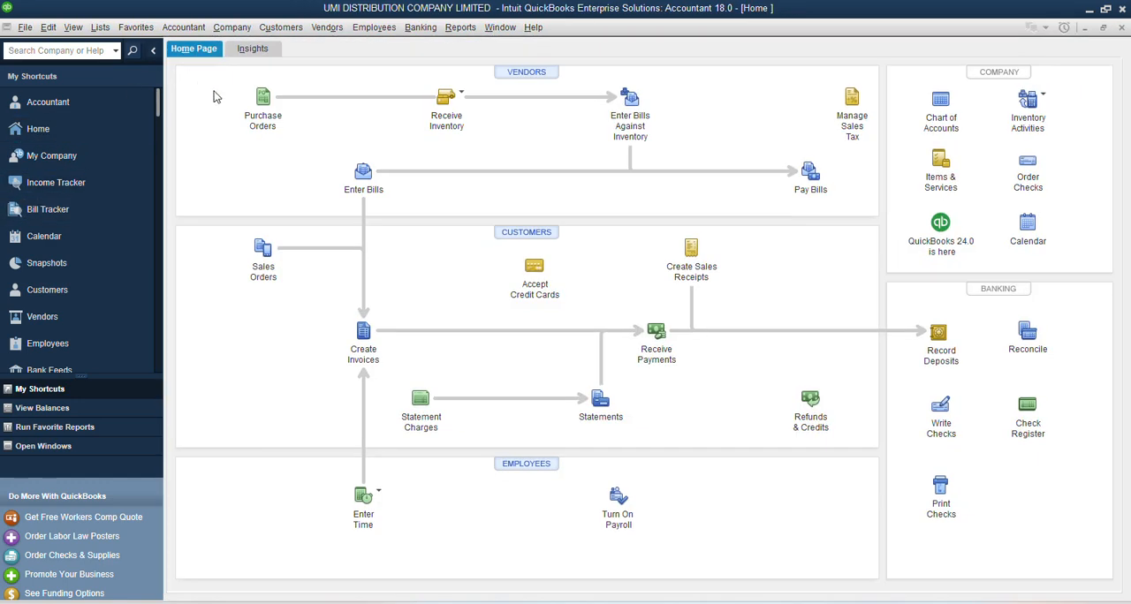
click(44, 208)
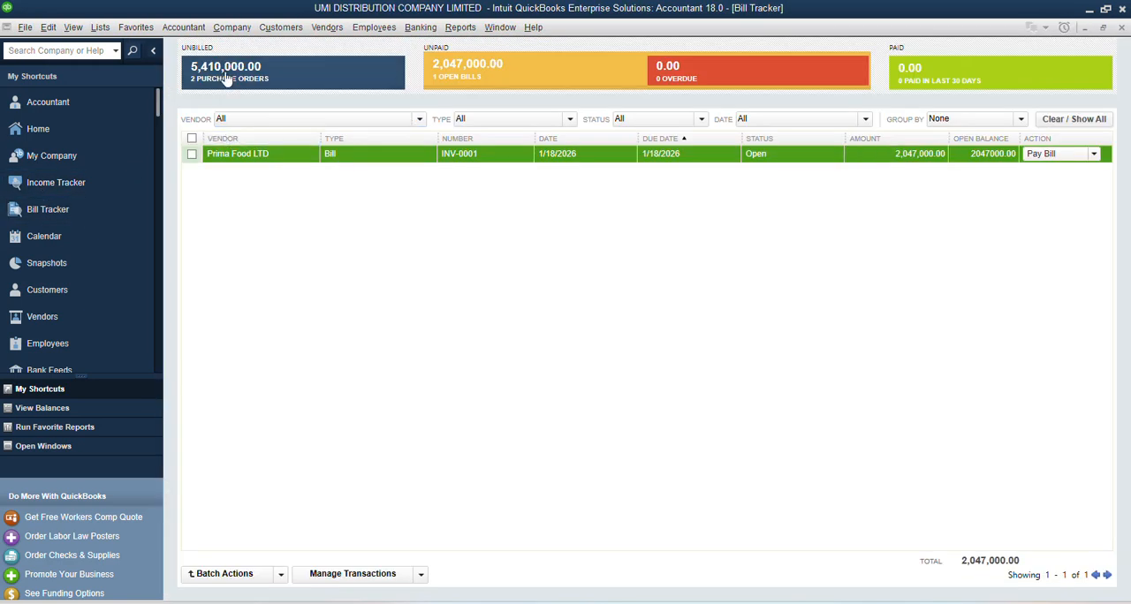
click(227, 78)
click(242, 176)
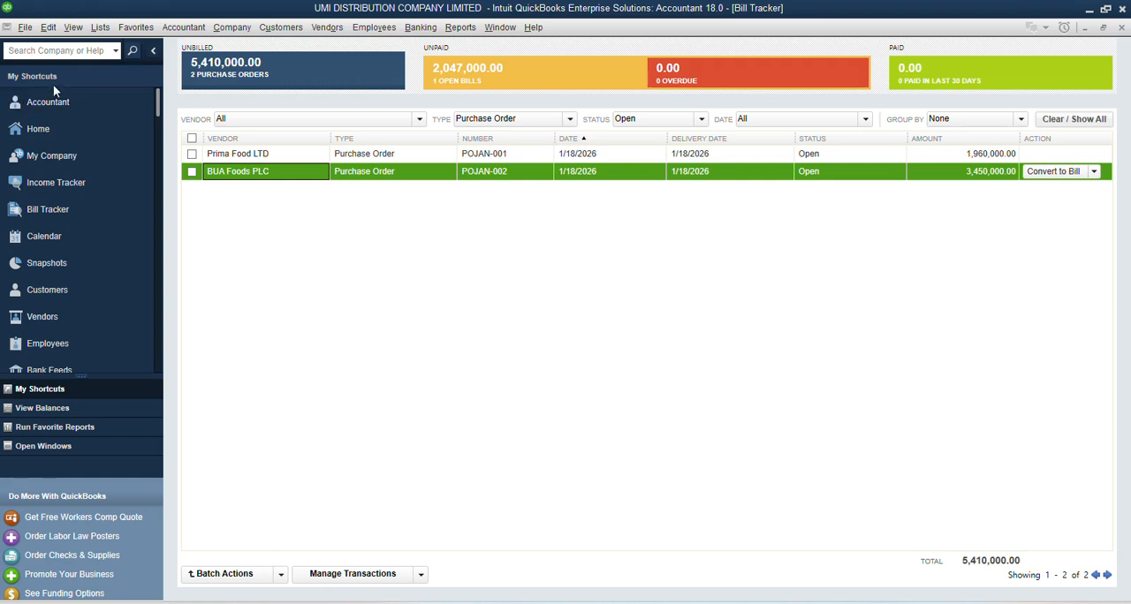
Step: Check the account balances and return to the Home page through the list of open windows
click(57, 411)
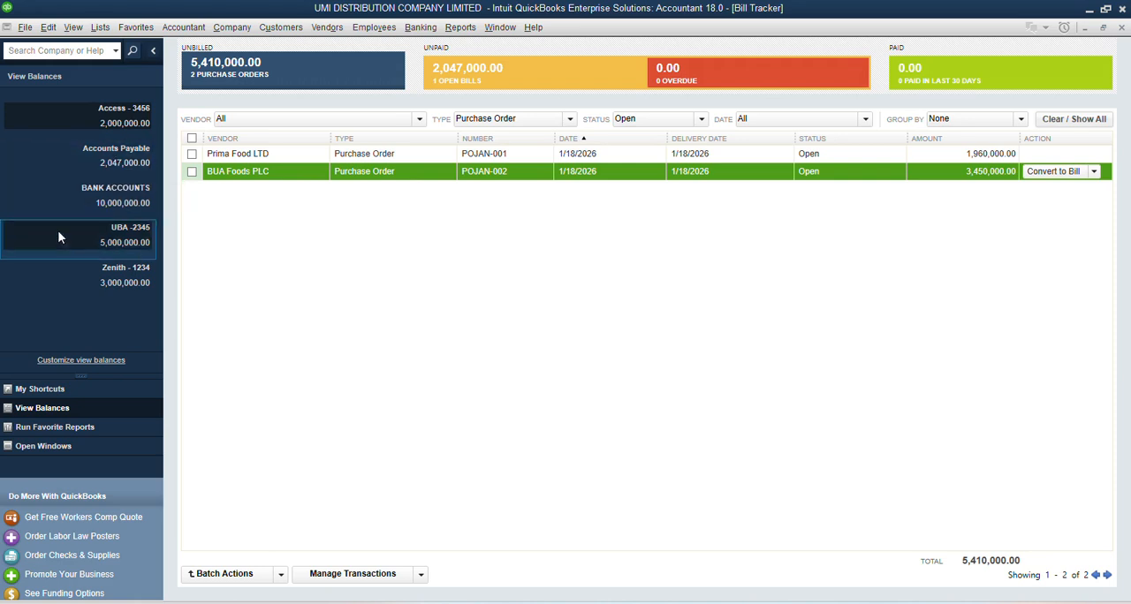
click(40, 446)
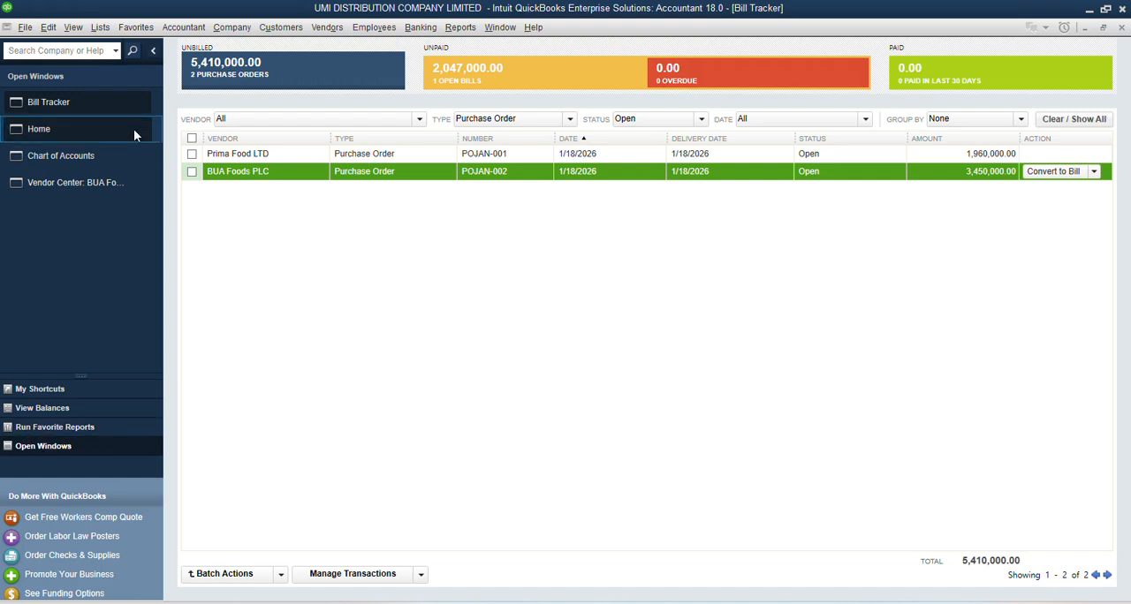
click(28, 128)
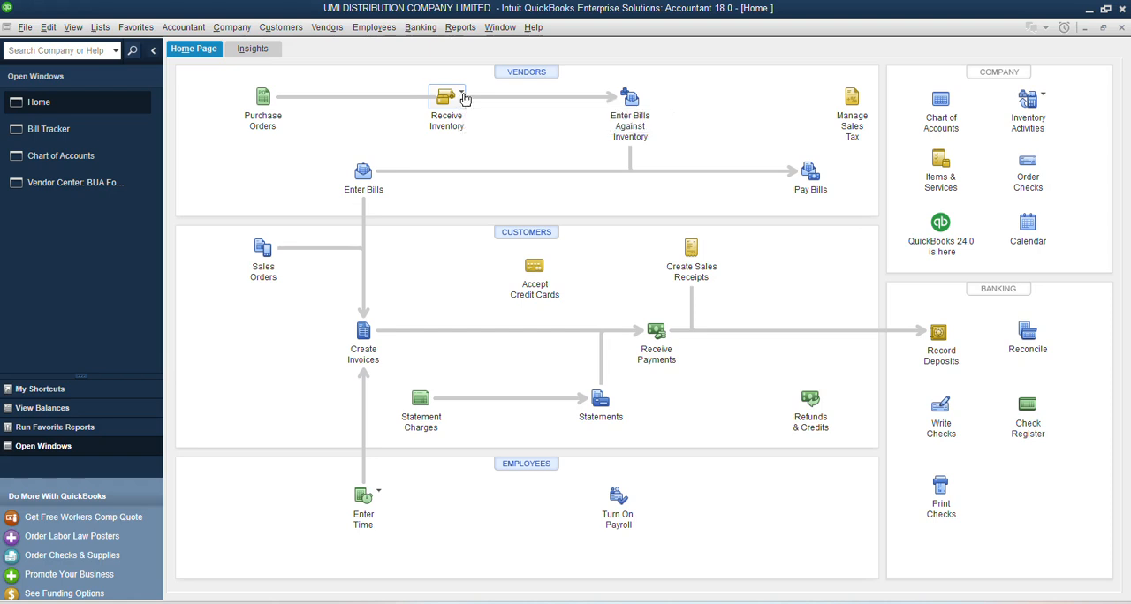
Step: Open a blank receipt for inventory without a bill, restore the maximized windows to floating ones, and close the receipt
click(461, 100)
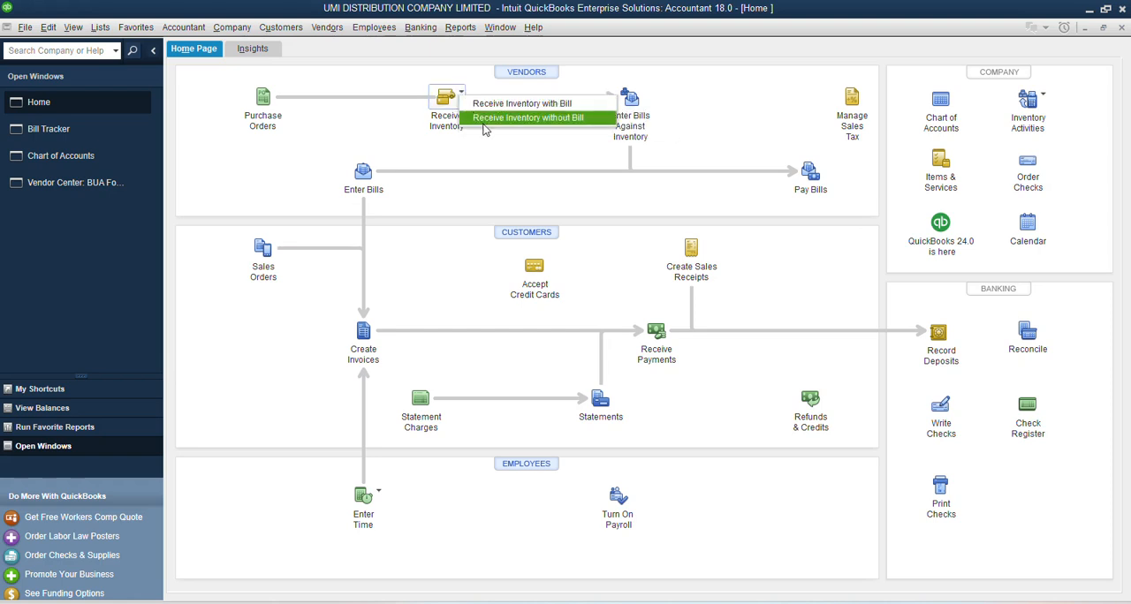
click(506, 120)
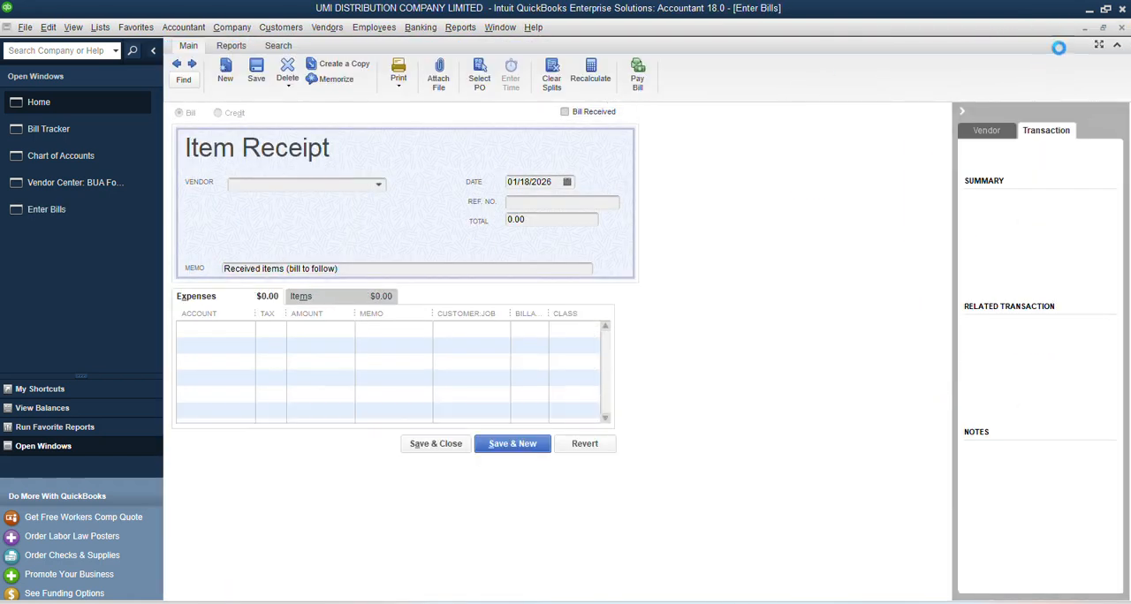
click(1104, 29)
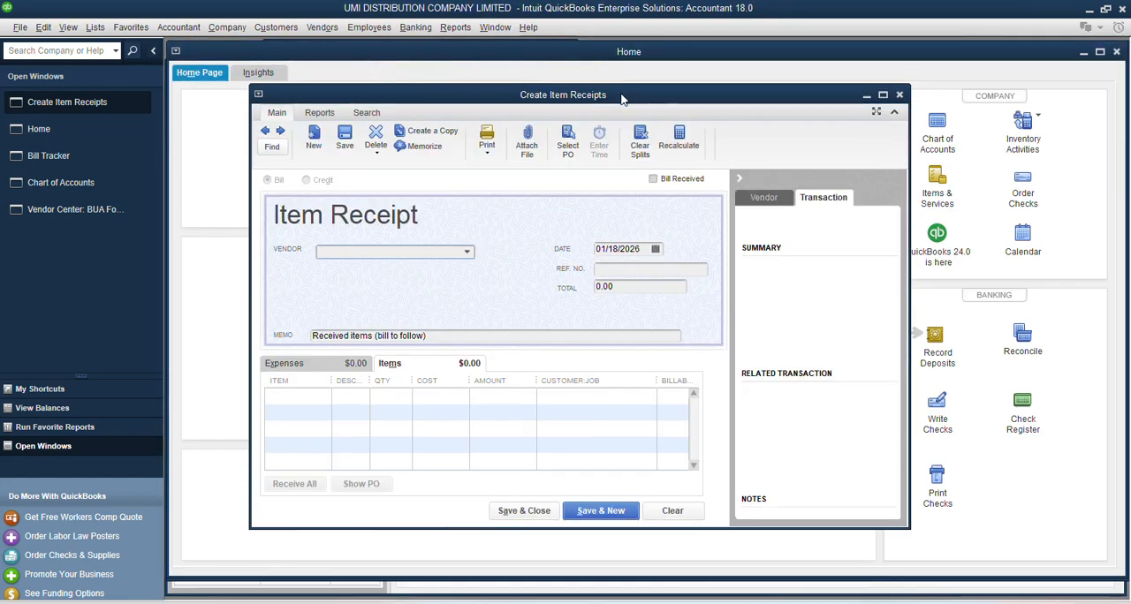
drag(624, 95, 656, 97)
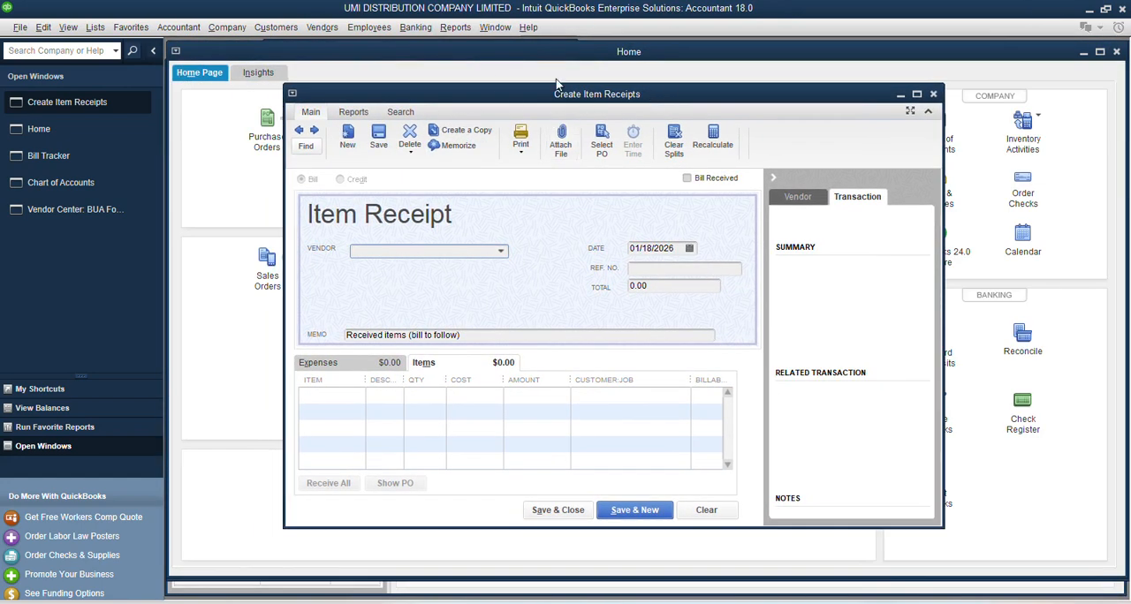
drag(488, 94, 492, 86)
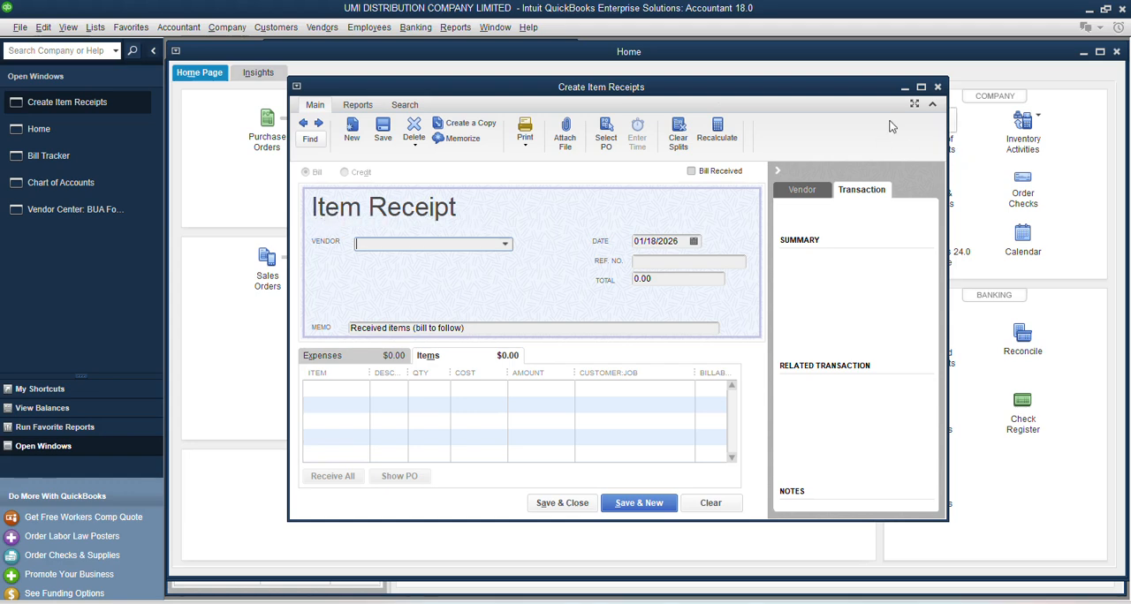
click(938, 87)
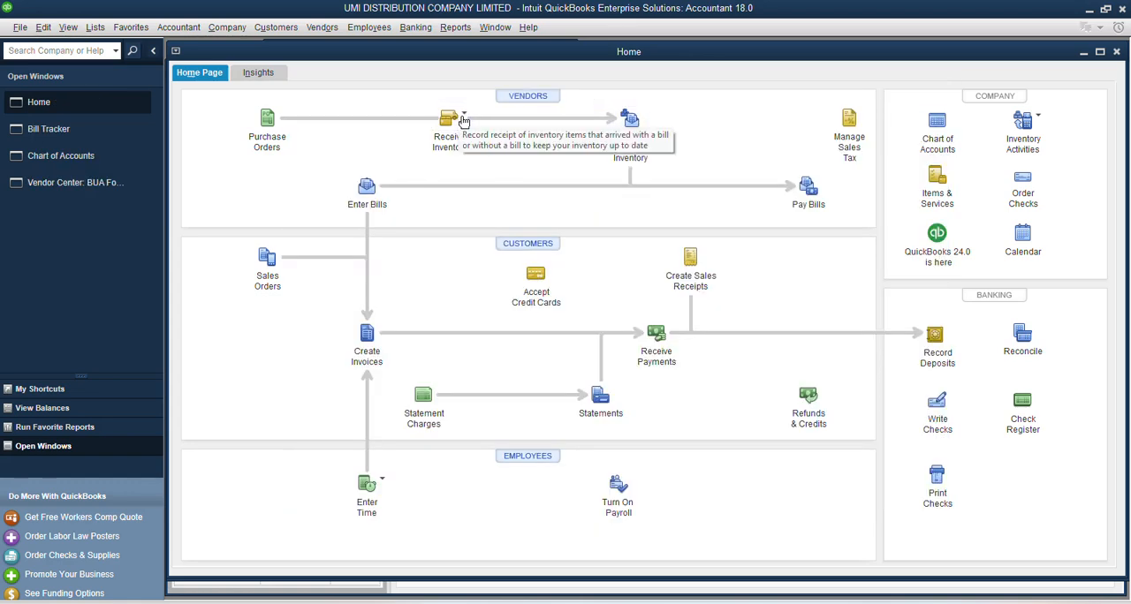
Step: Compare the blank forms for receiving inventory with a bill and without a bill, closing each one
click(463, 120)
click(504, 120)
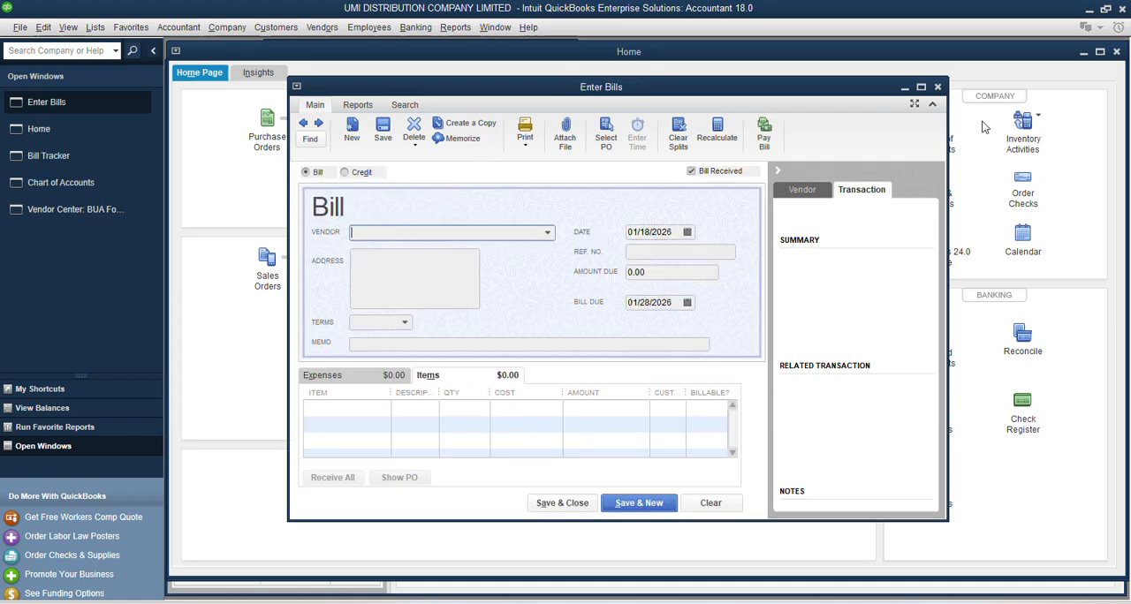
click(937, 88)
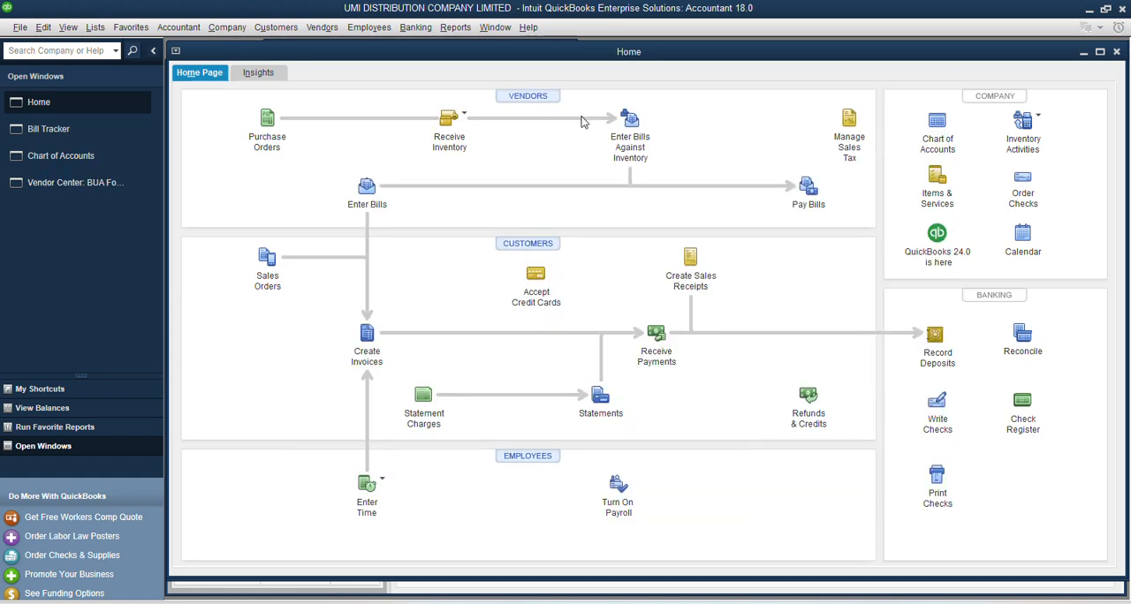
click(471, 118)
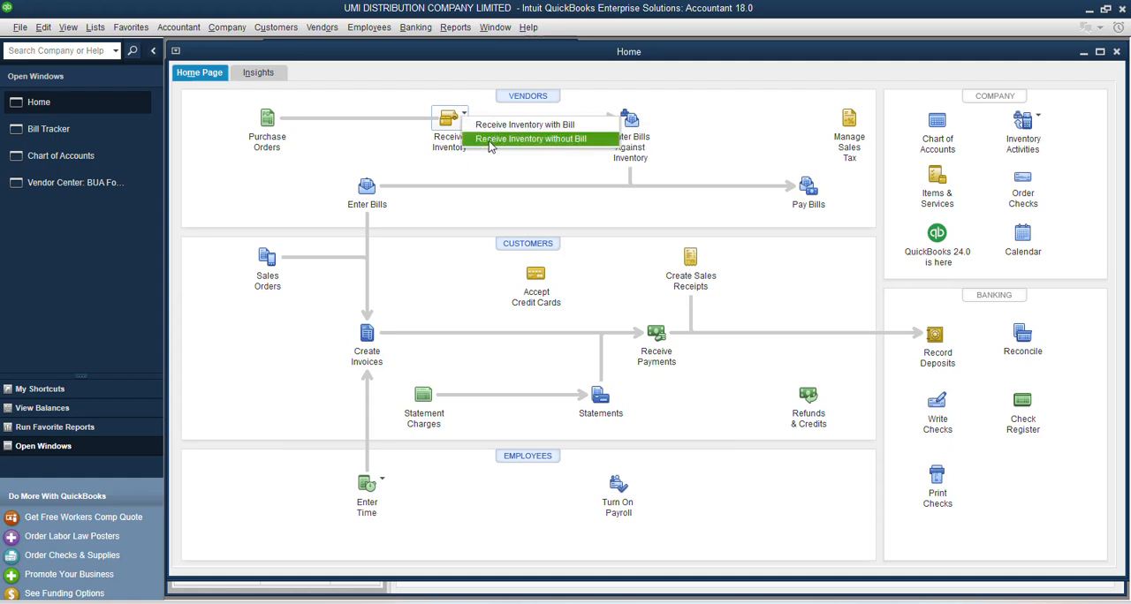
click(492, 139)
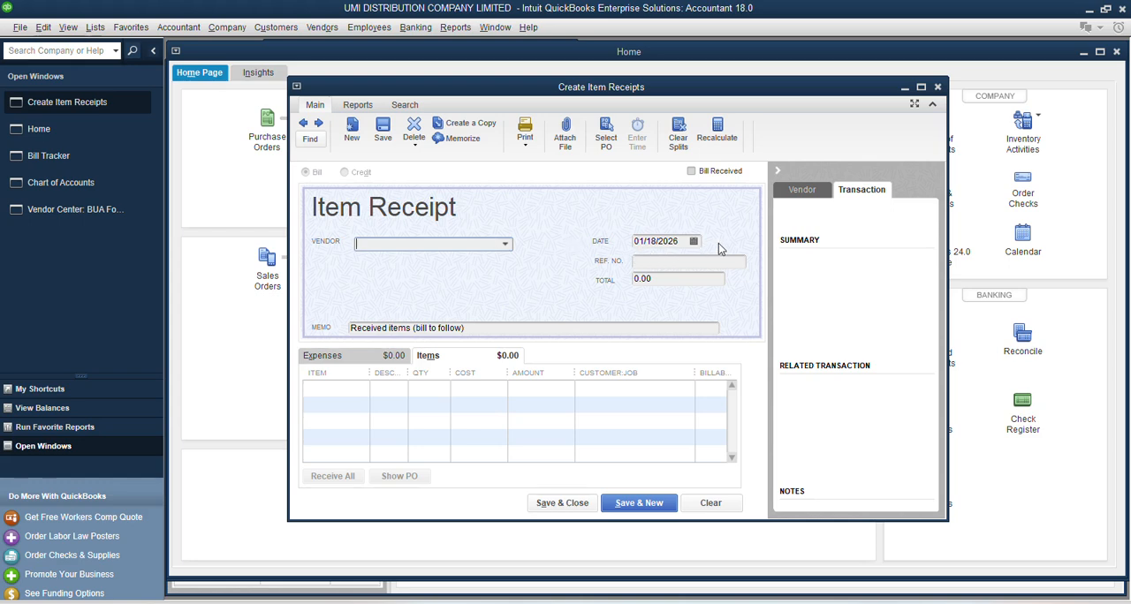
click(937, 87)
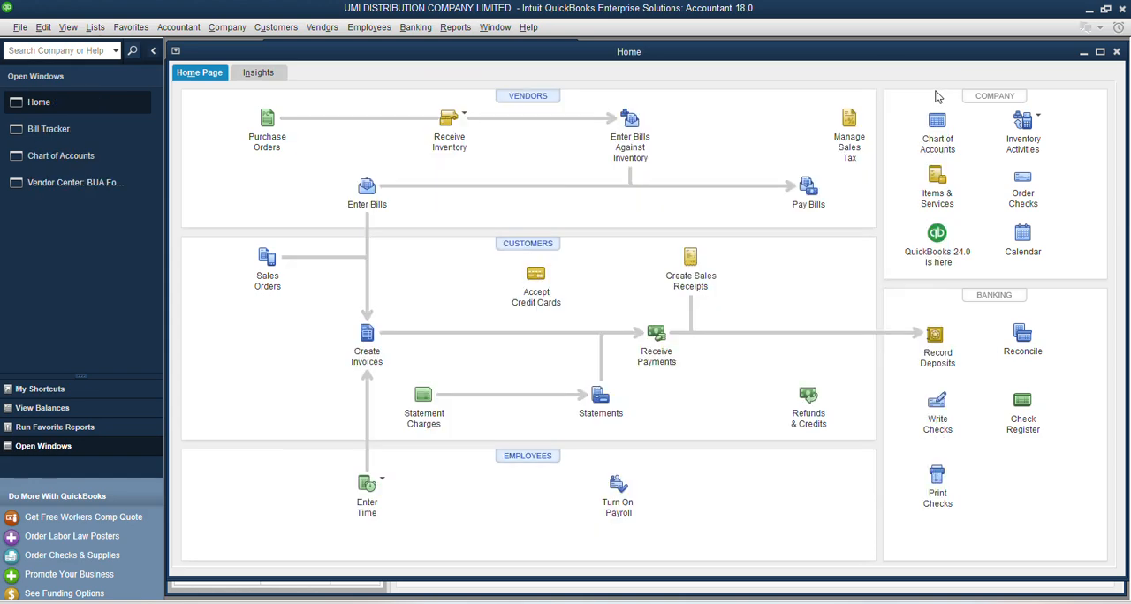
Step: Open the Vendor Center and select the vendor BUA Foods PLC
click(529, 99)
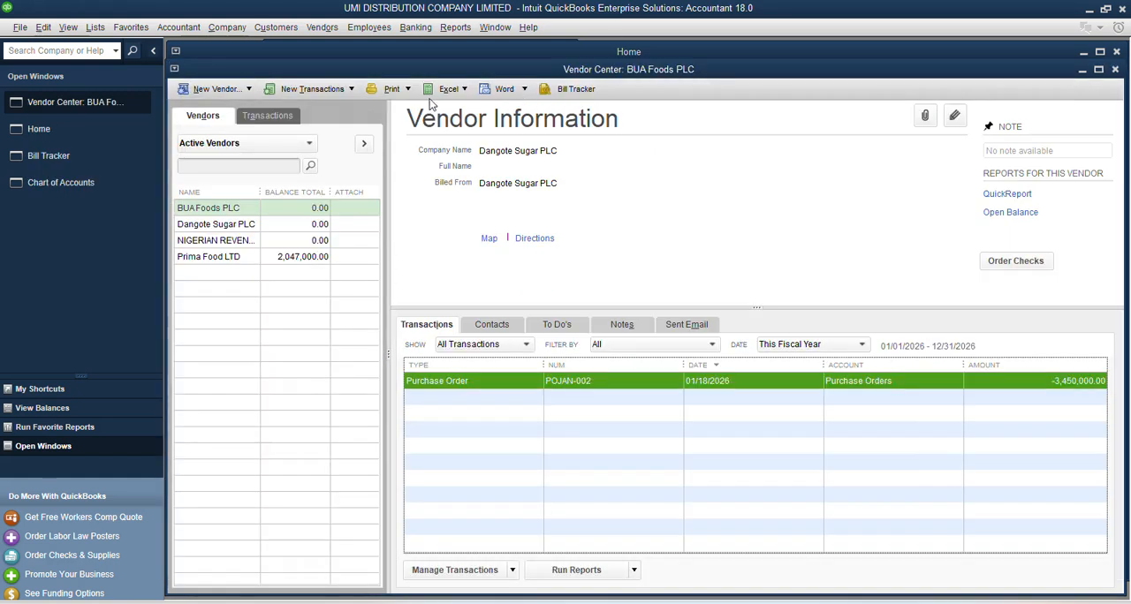
click(210, 217)
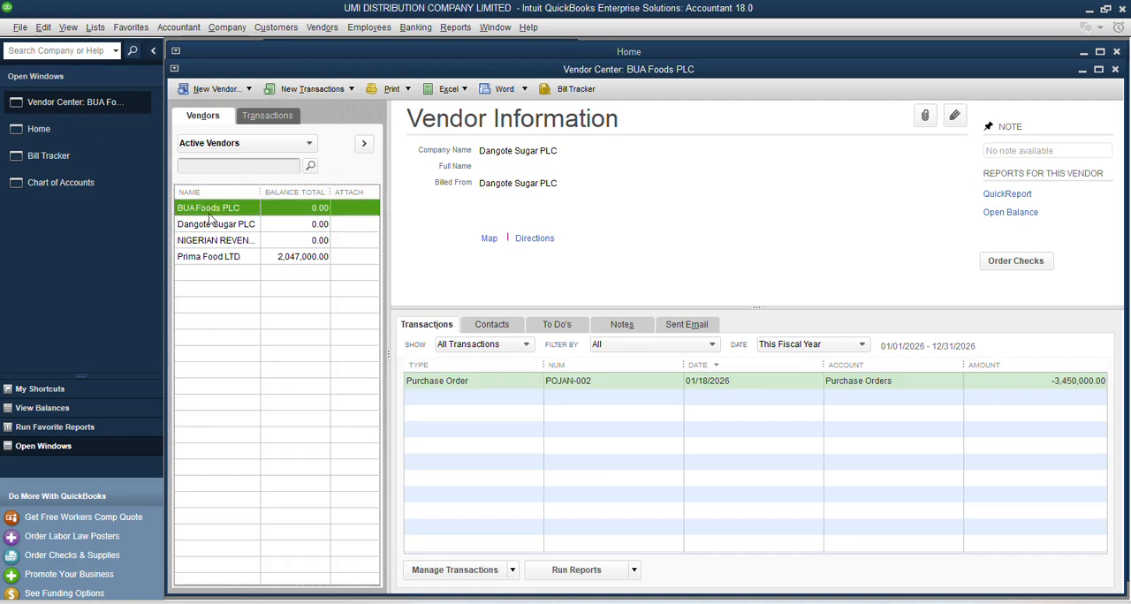
click(348, 90)
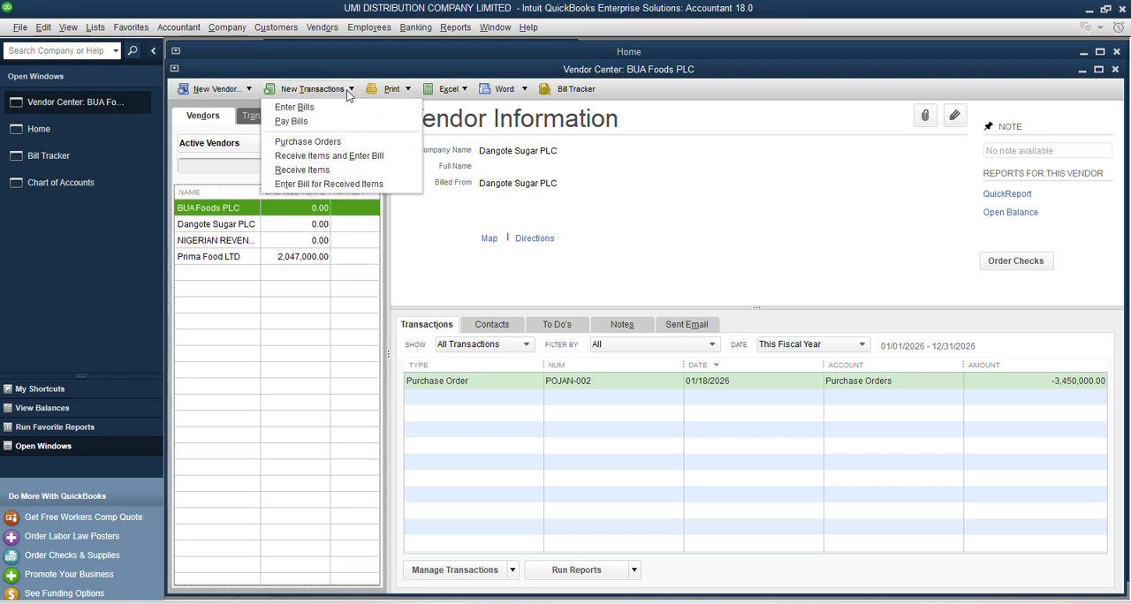
click(304, 171)
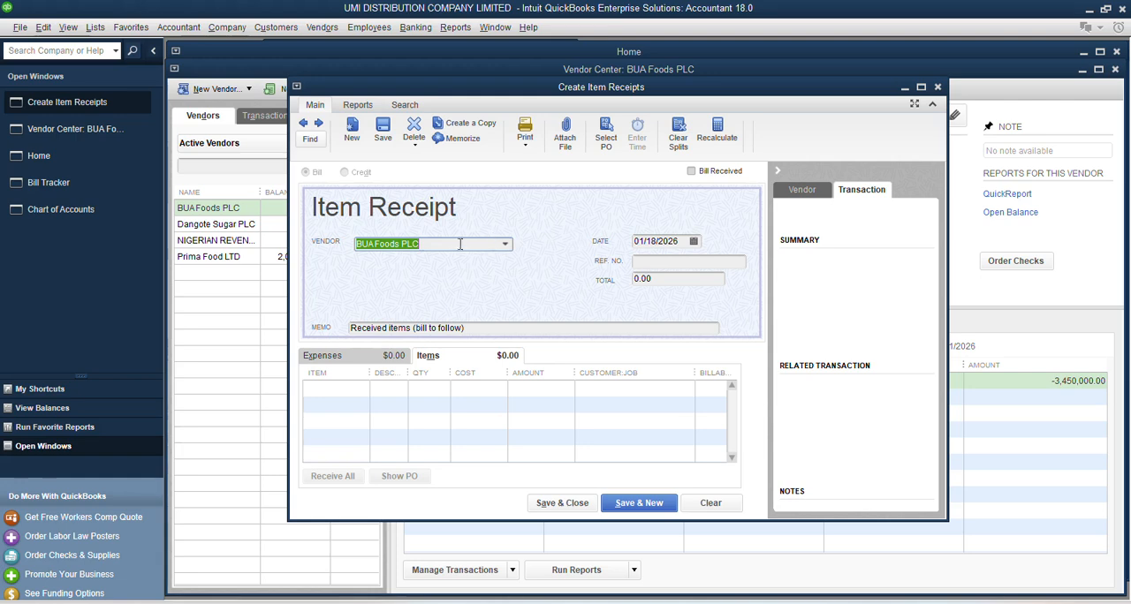
click(509, 243)
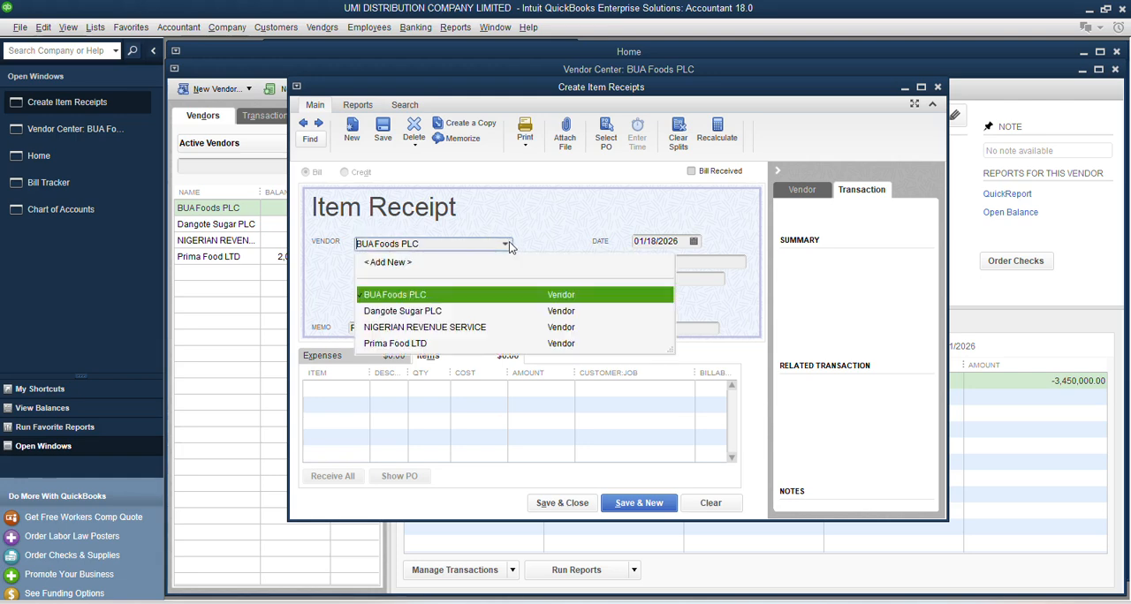
click(388, 294)
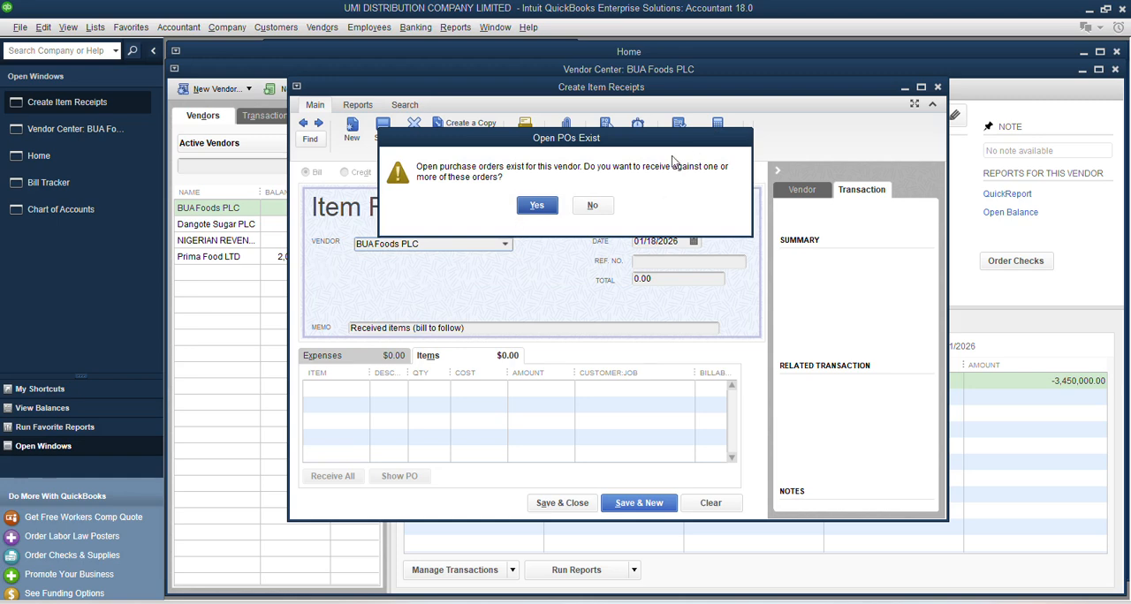
click(592, 205)
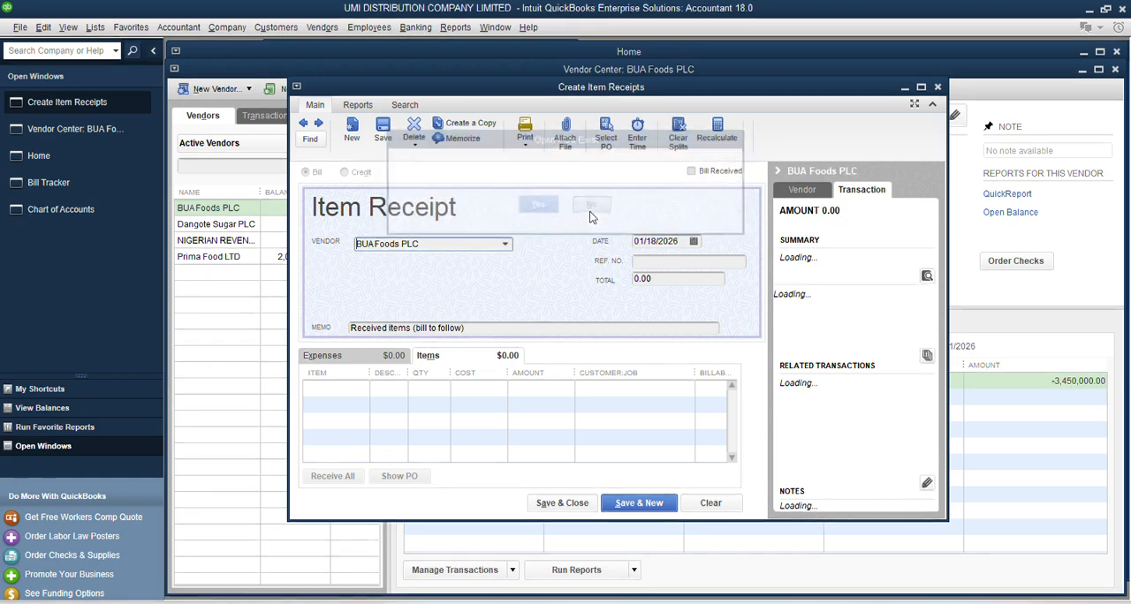
click(938, 86)
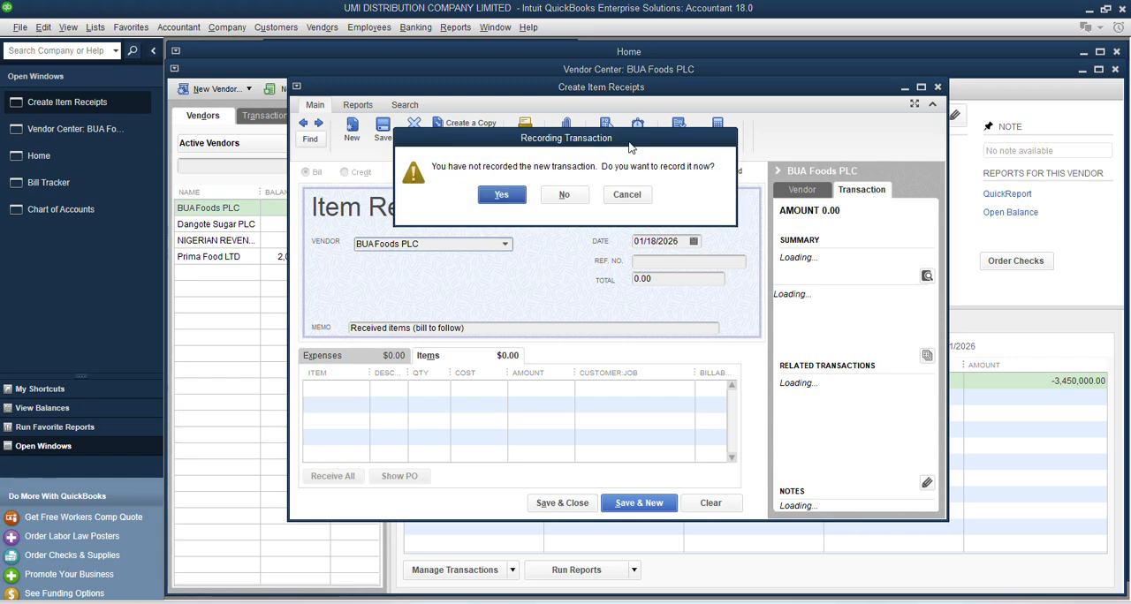
click(565, 195)
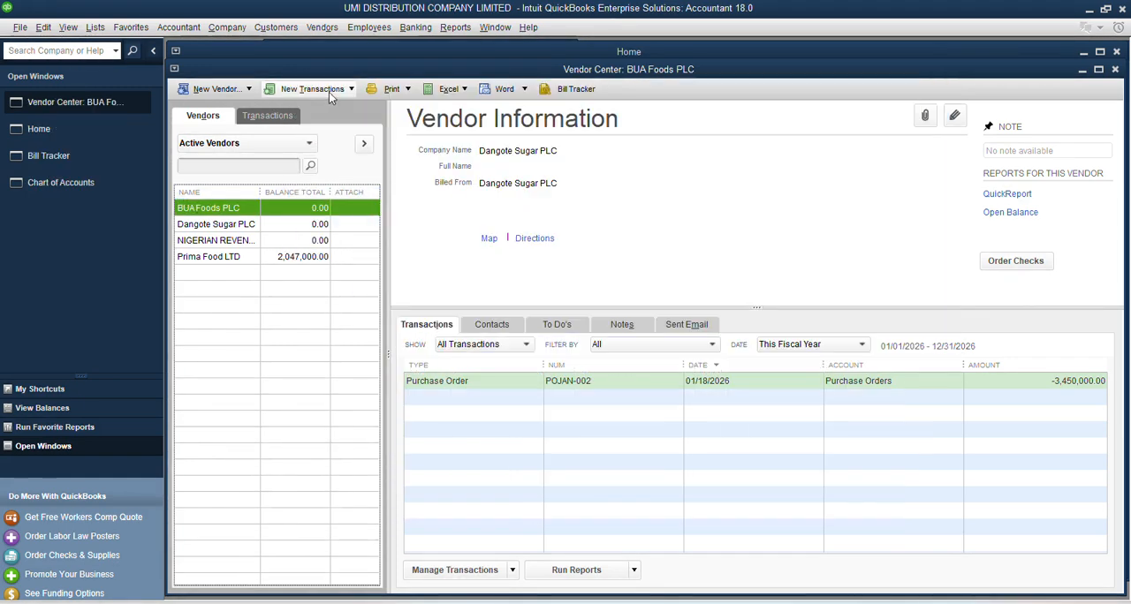
Step: Start an item receipt for BUA Foods PLC and receive the items against the vendor's open purchase order dated 01/18/2026
click(314, 89)
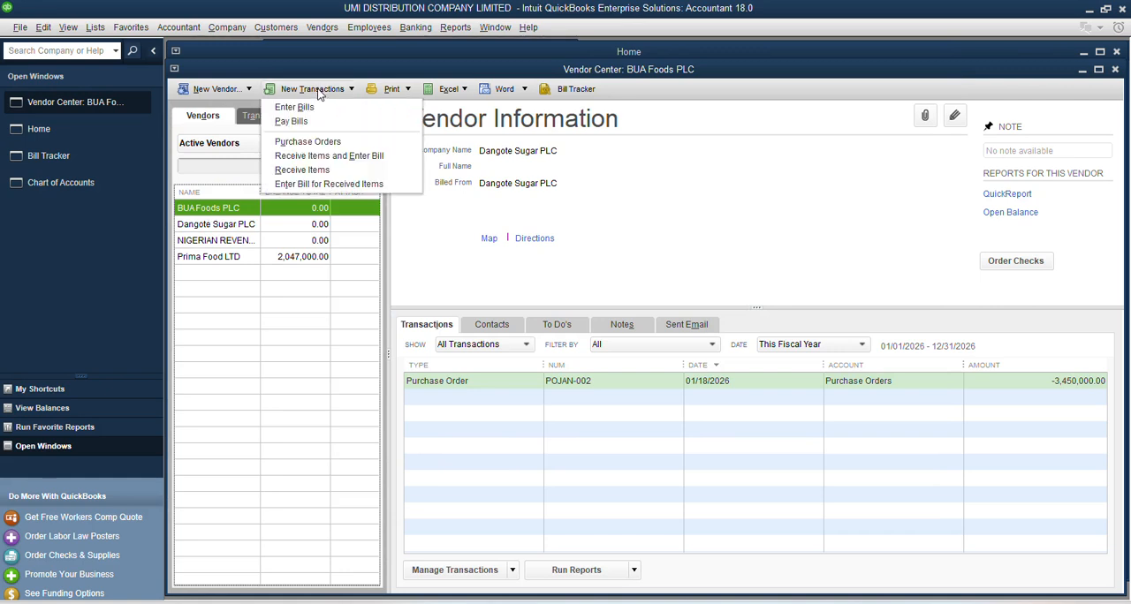
click(316, 170)
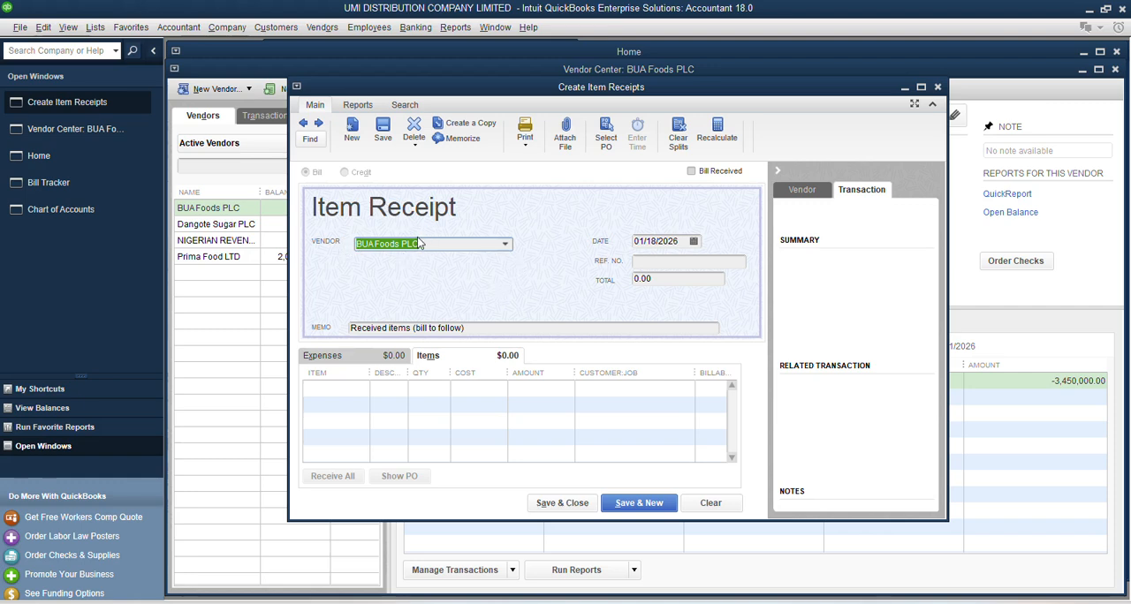
key(Tab)
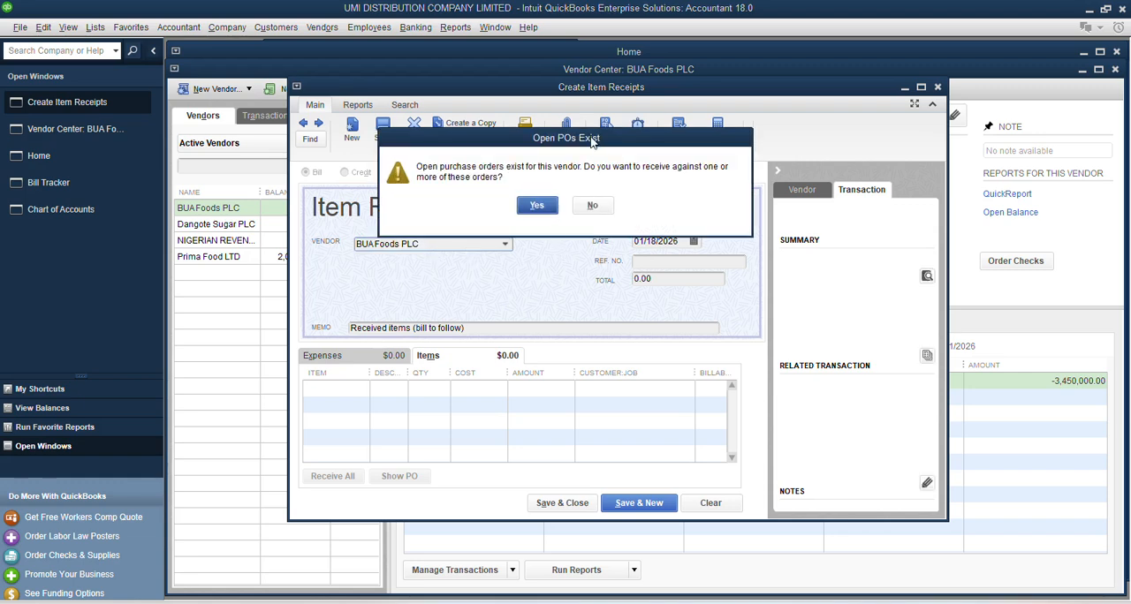
drag(592, 138, 600, 214)
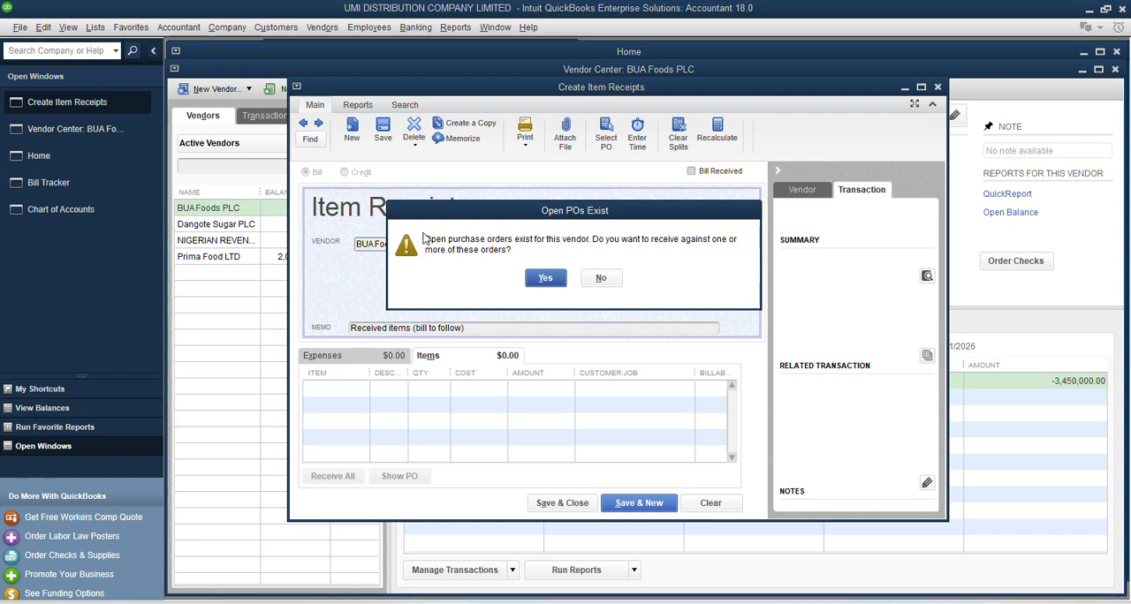
click(545, 281)
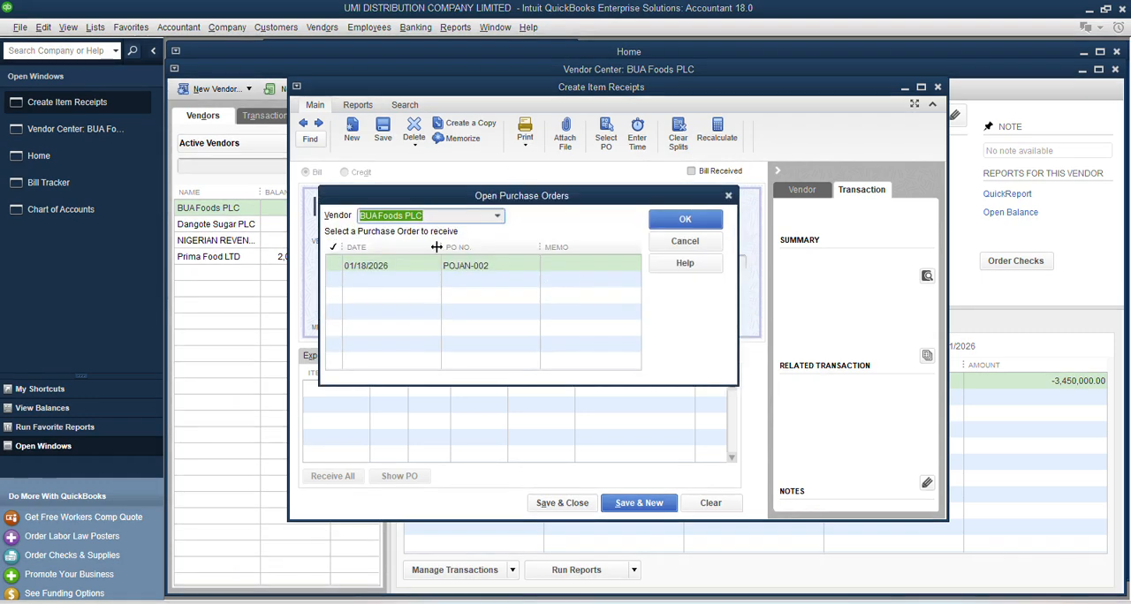
click(336, 267)
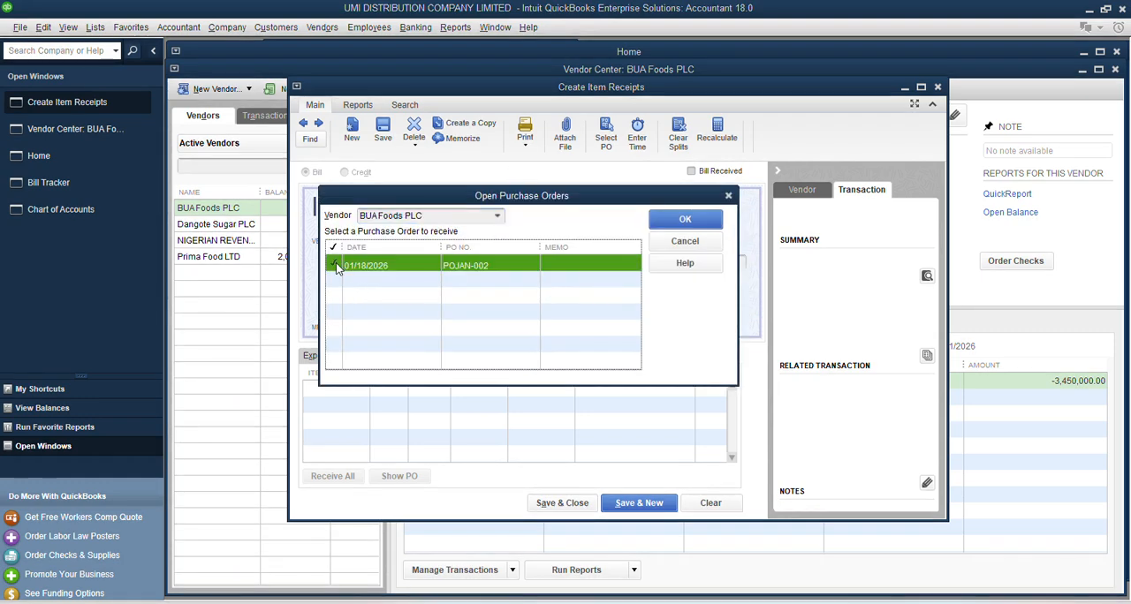
click(685, 221)
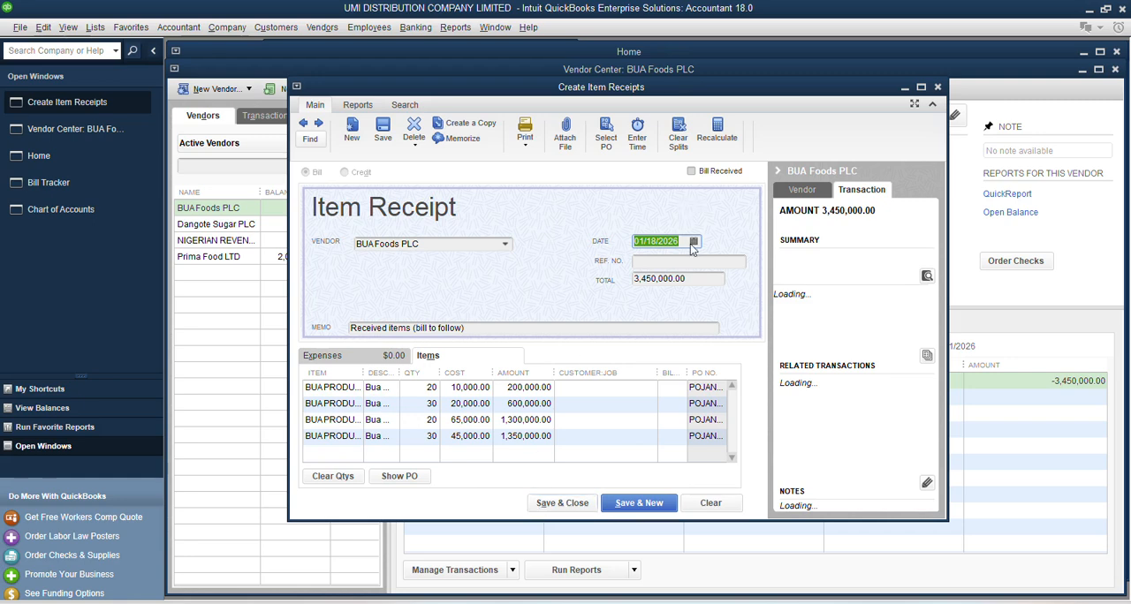
Step: Set the item receipt's reference number to BUAINVOI-001, then save and close the receipt
click(652, 263)
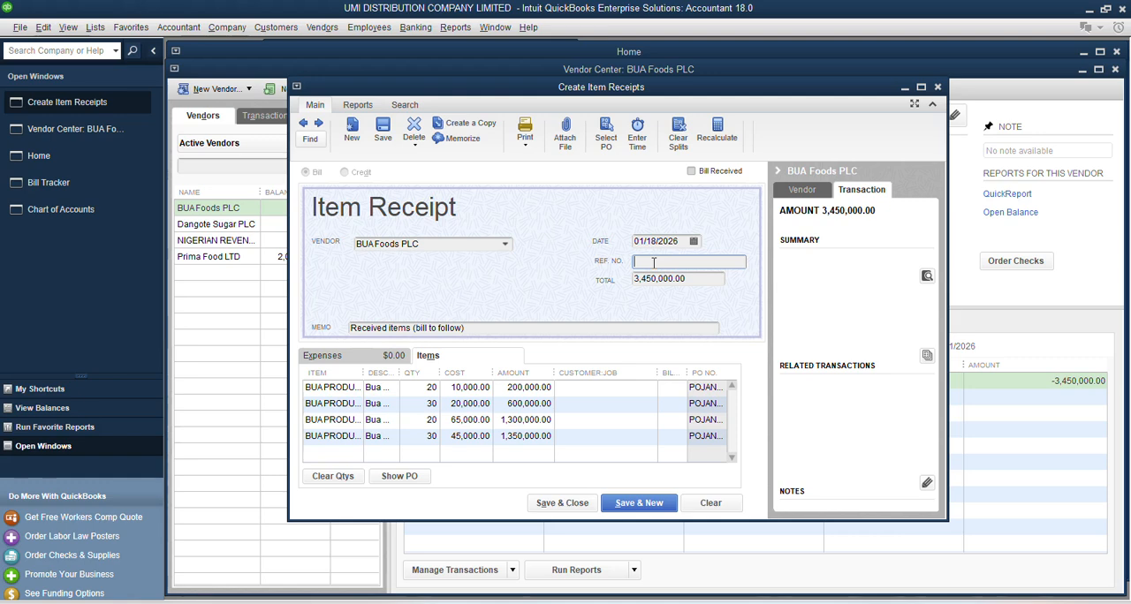
text(bu)
text(AINOI-001)
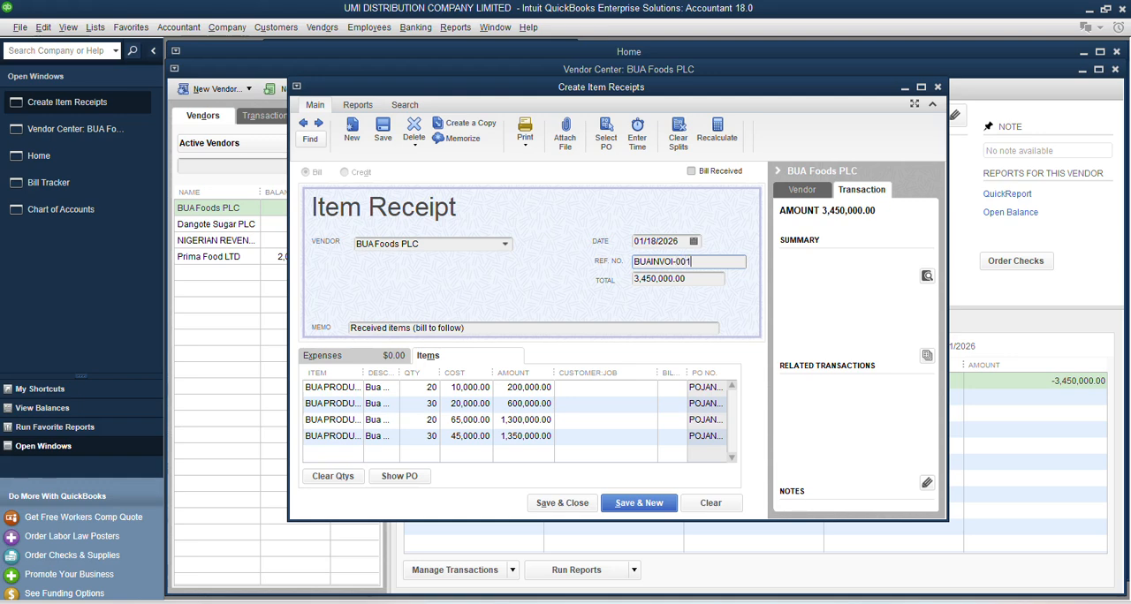
key(Tab)
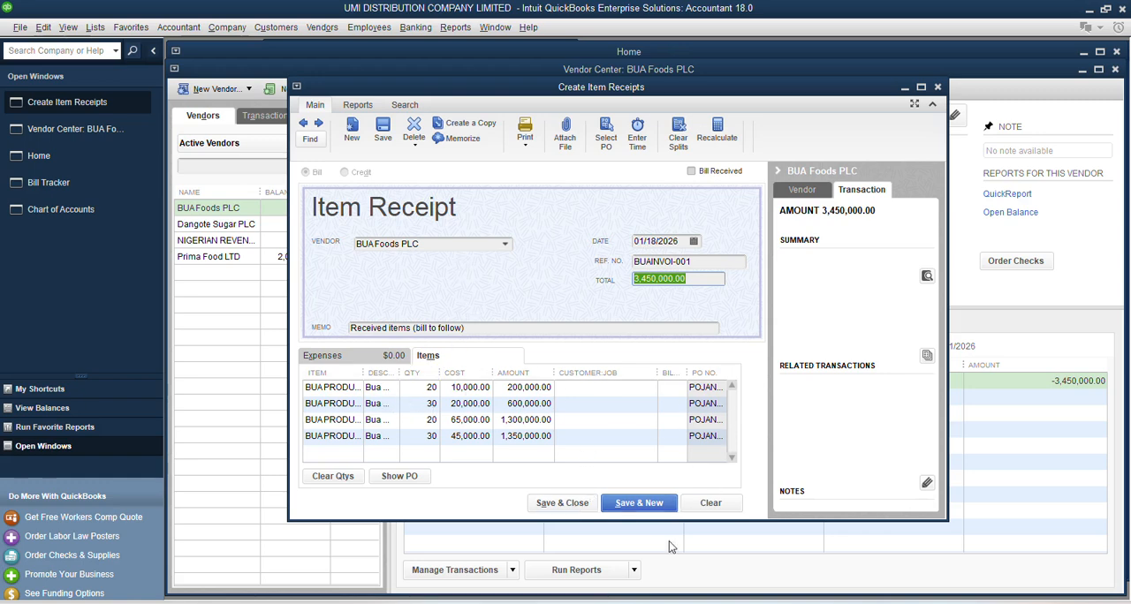
click(577, 502)
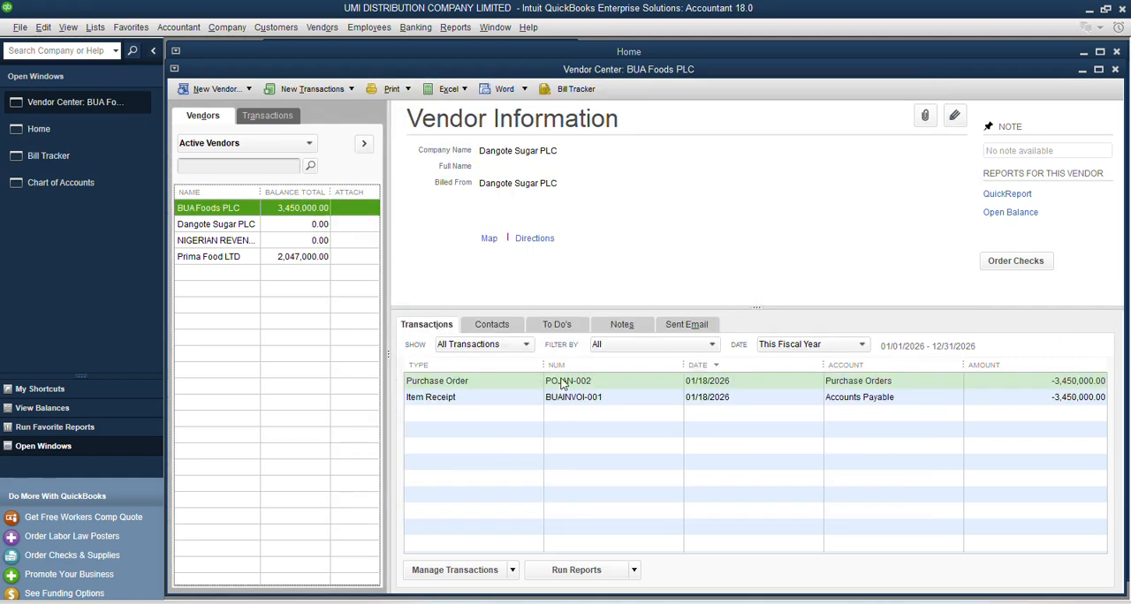
Step: Compare the amounts of the purchase order and the item receipt in the BUA Foods PLC transaction list
click(1073, 383)
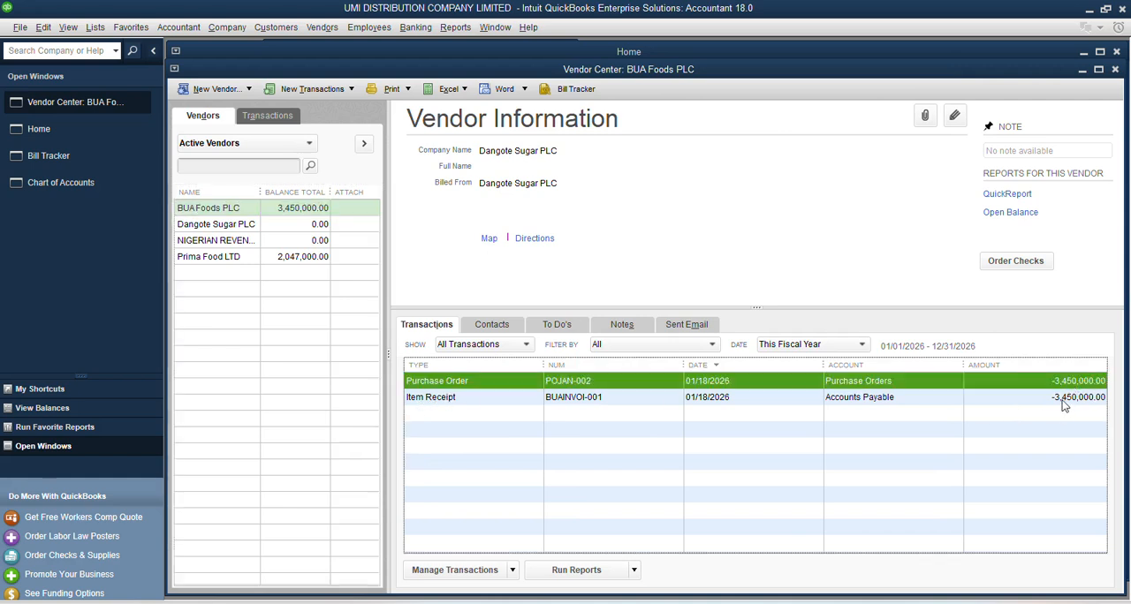
click(1064, 404)
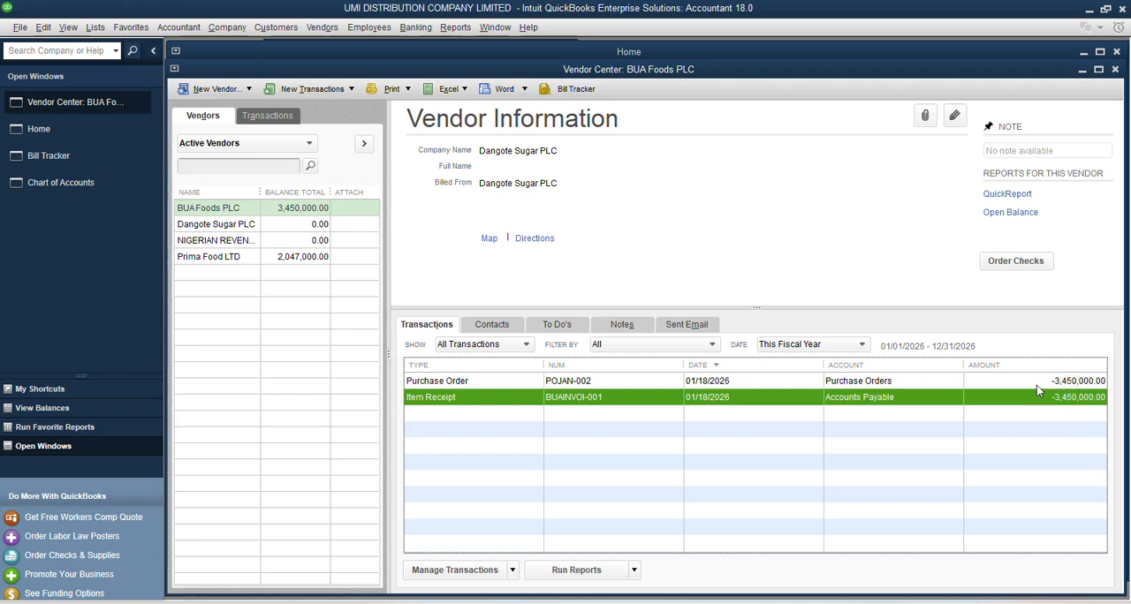
click(1051, 384)
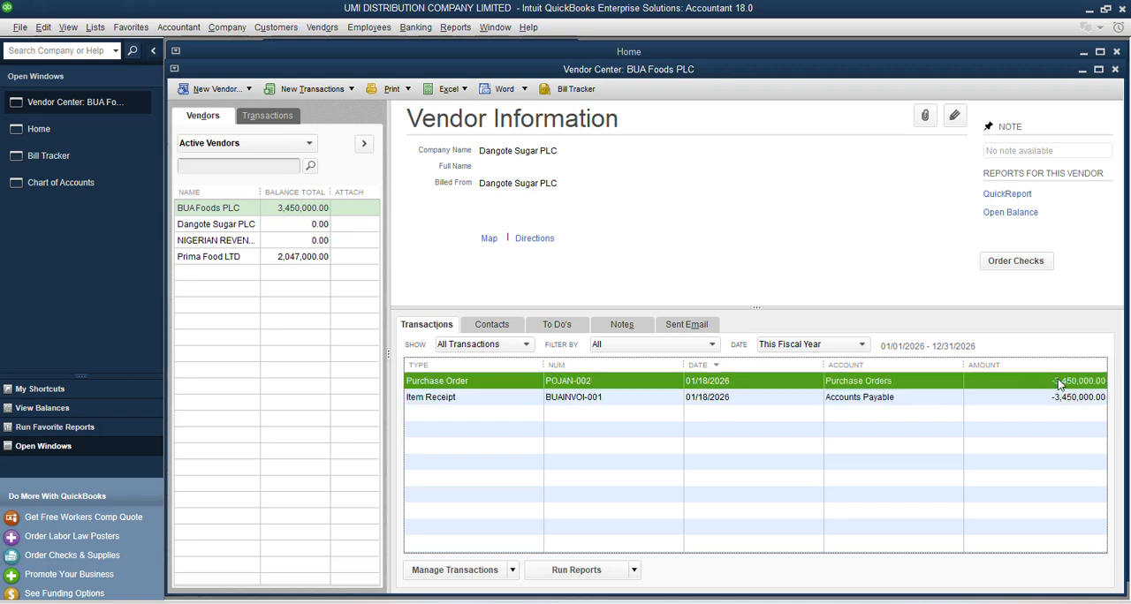
Step: Open the Chart of Accounts full size and check the Accounts Payable and Inventory Asset balances
click(51, 177)
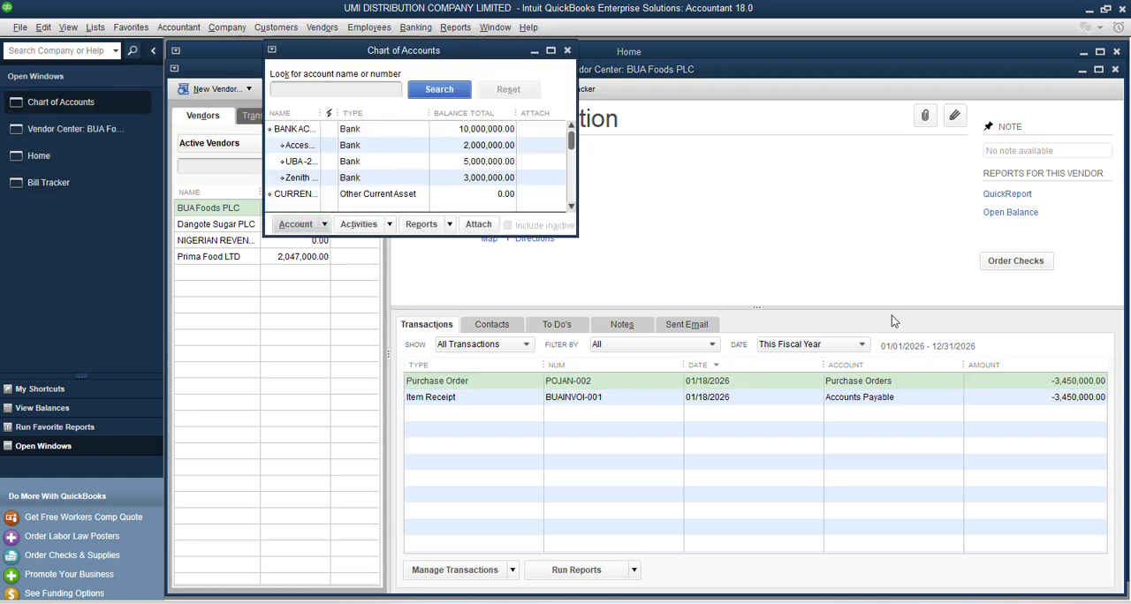
click(550, 51)
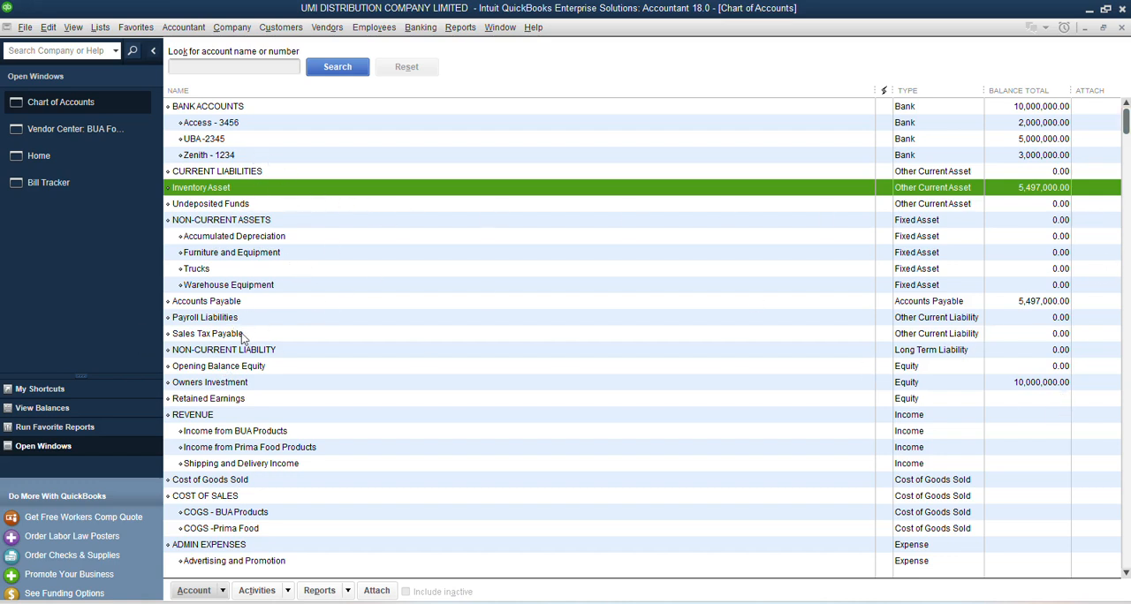
click(201, 304)
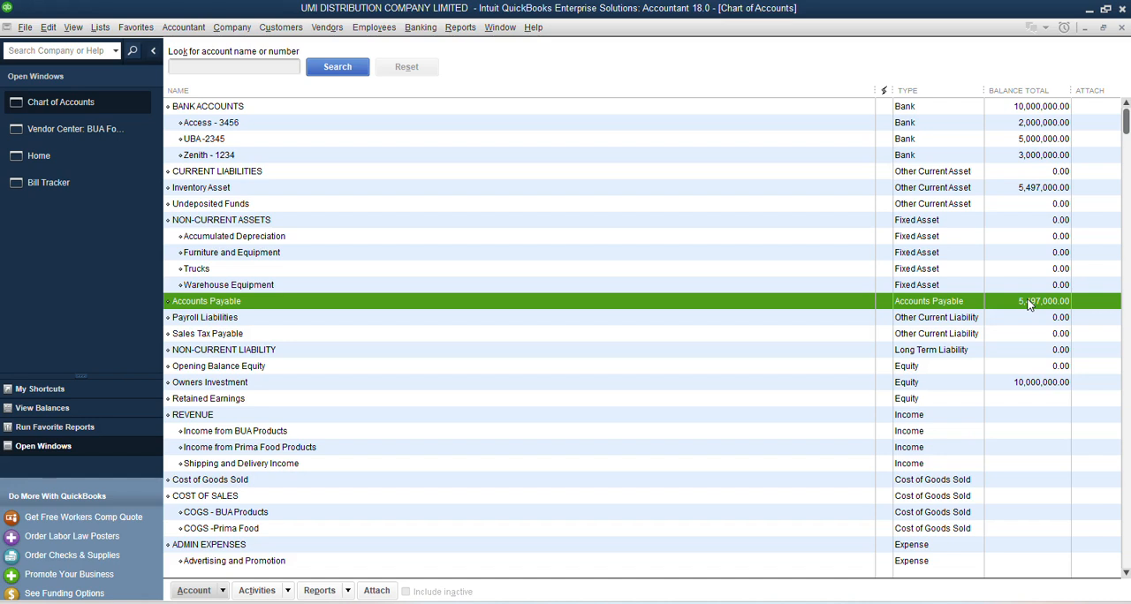
click(1023, 196)
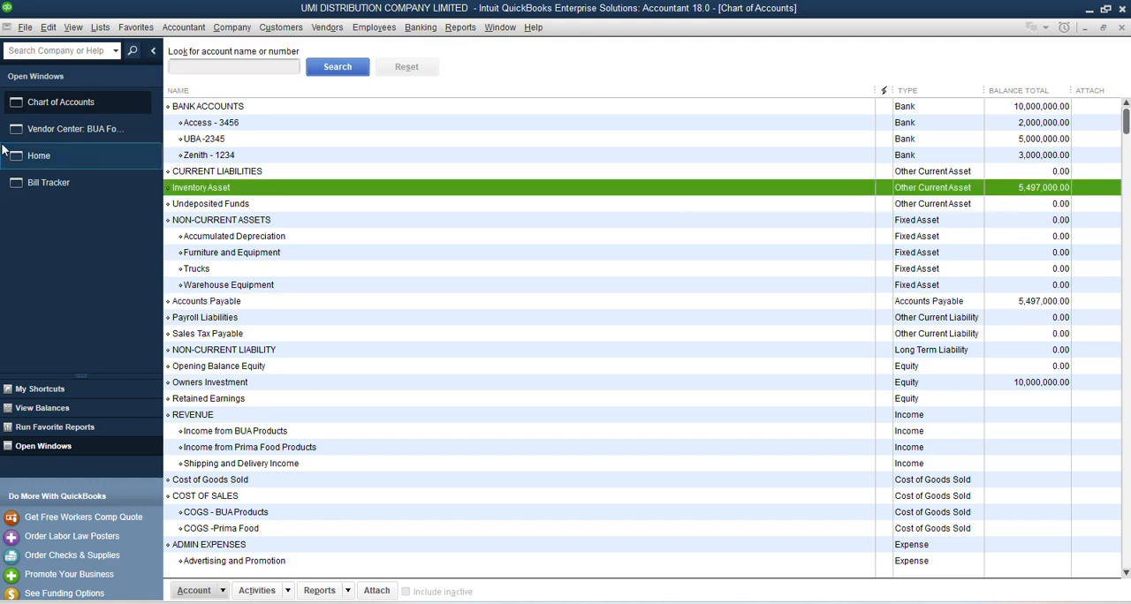
Step: Return to the Vendor Center and compare Prima Food LTD's purchase order with its bill
click(39, 126)
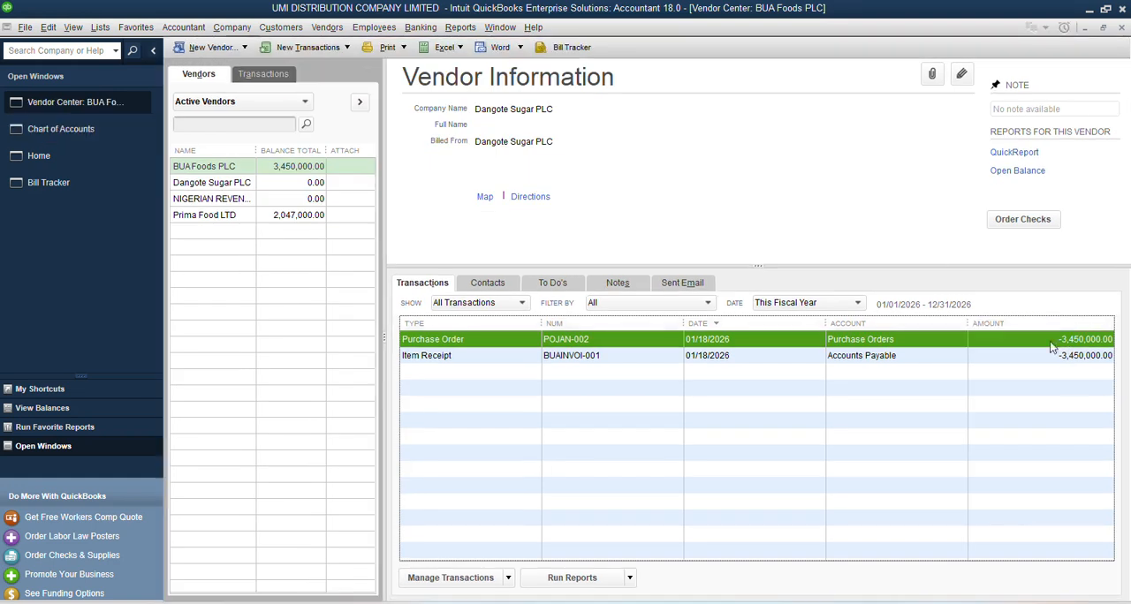
click(200, 218)
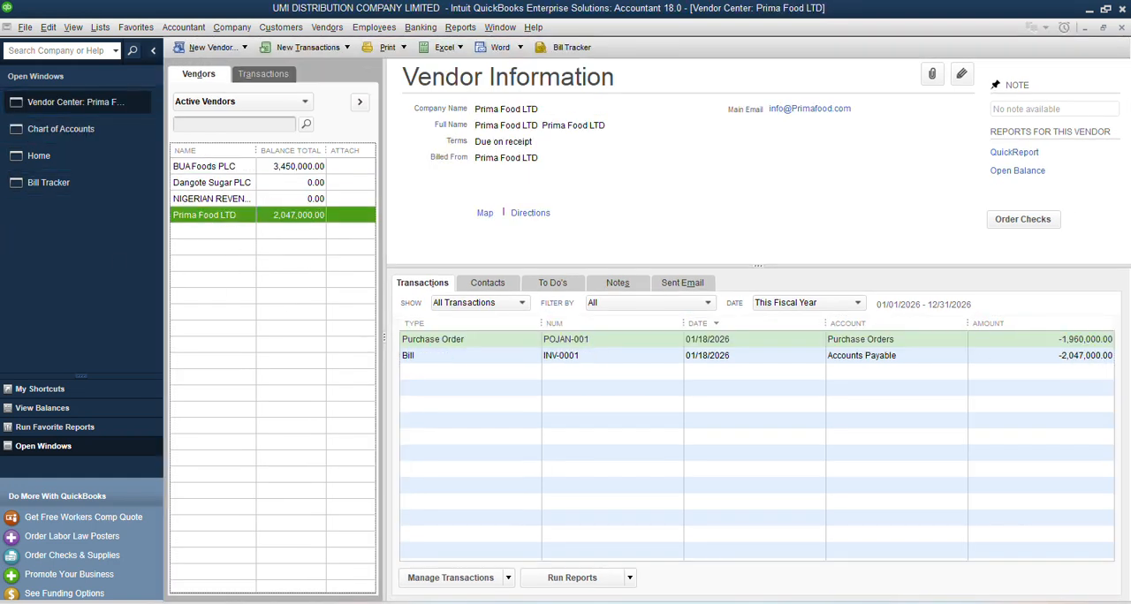
click(610, 343)
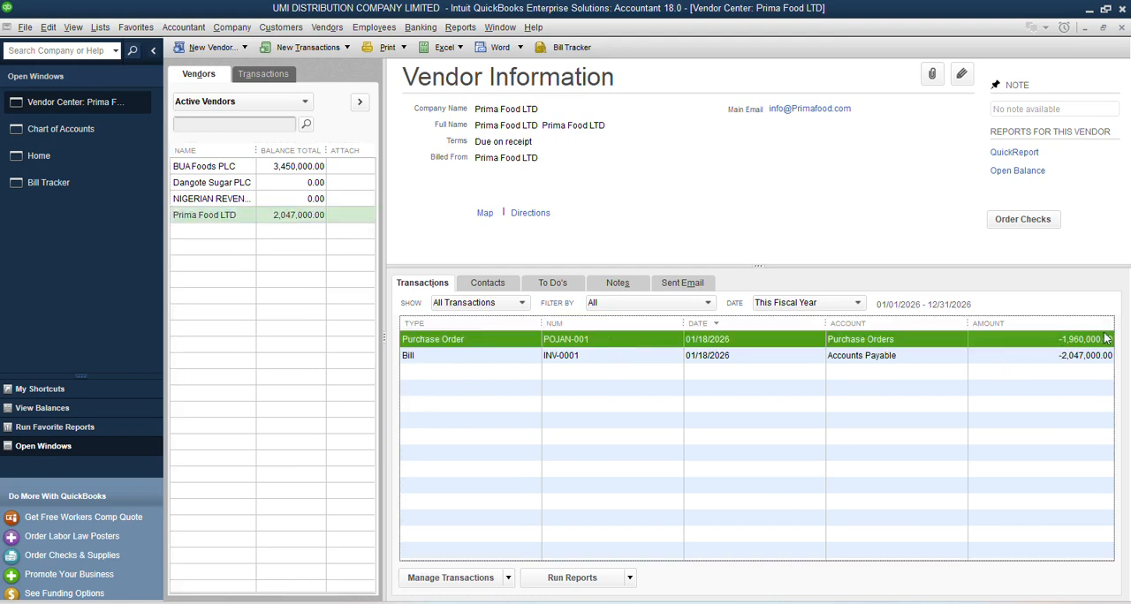
click(1069, 356)
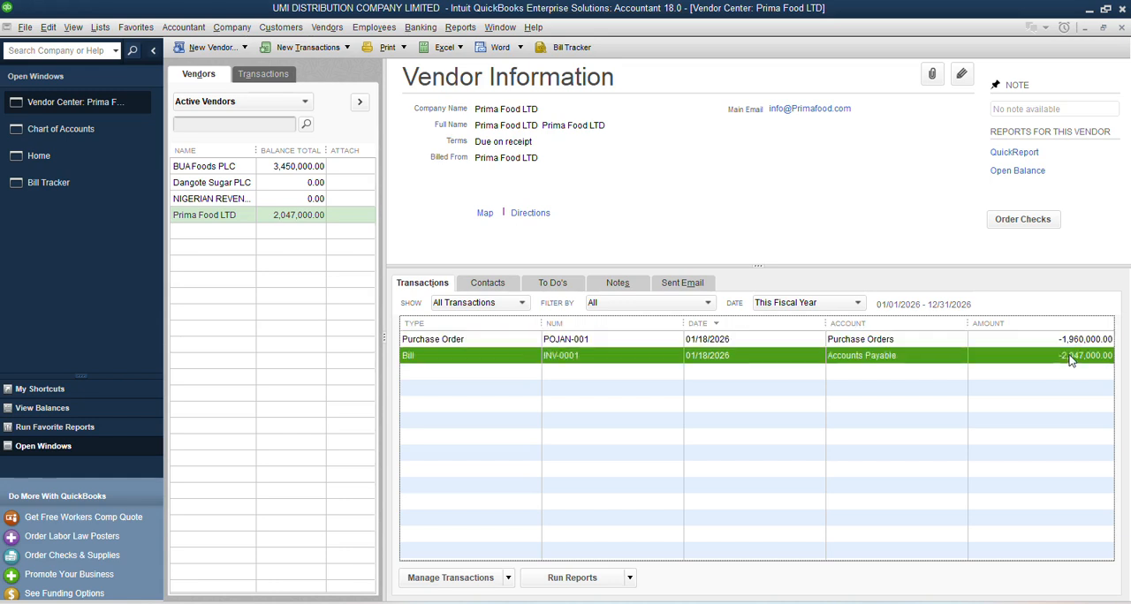
click(1061, 340)
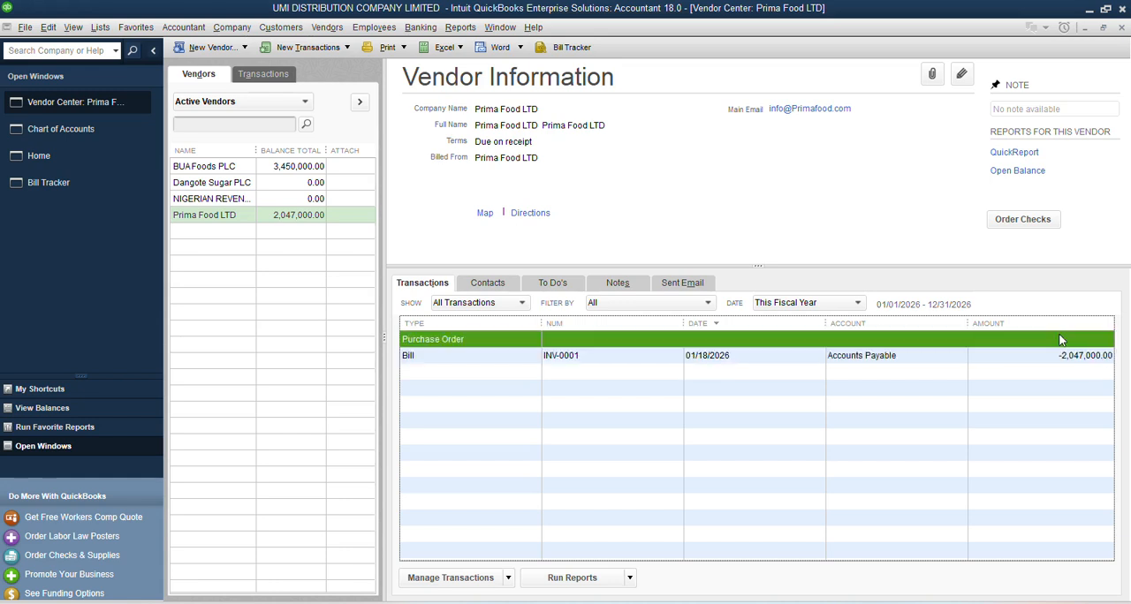
click(1064, 356)
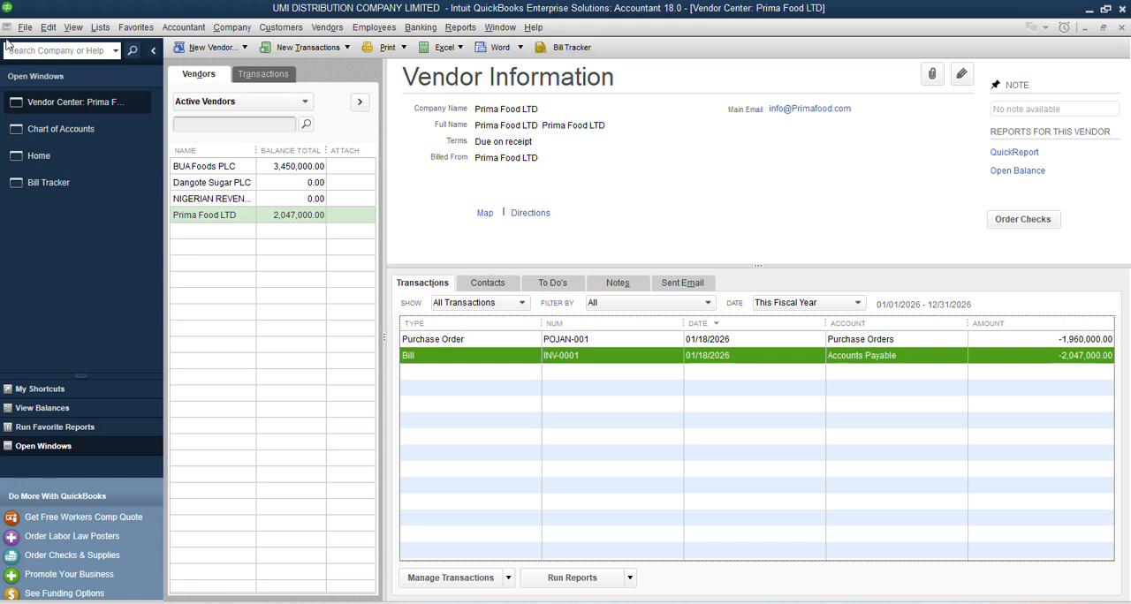
Step: Compare the transaction types of BUA Foods PLC and Prima Food LTD, examining the bill against the item receipt
click(204, 167)
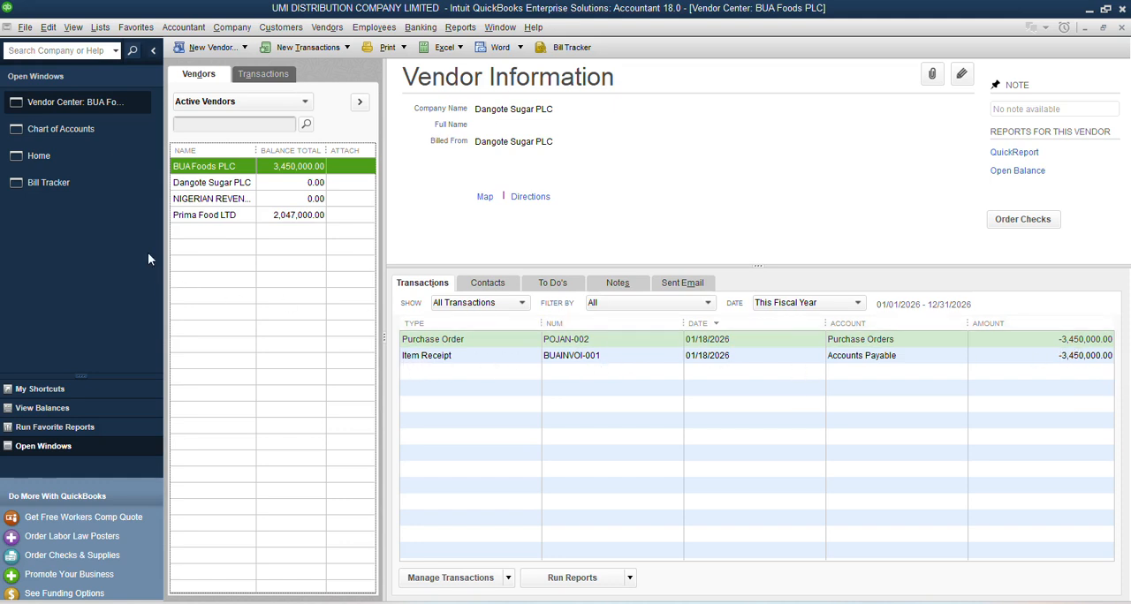
click(236, 214)
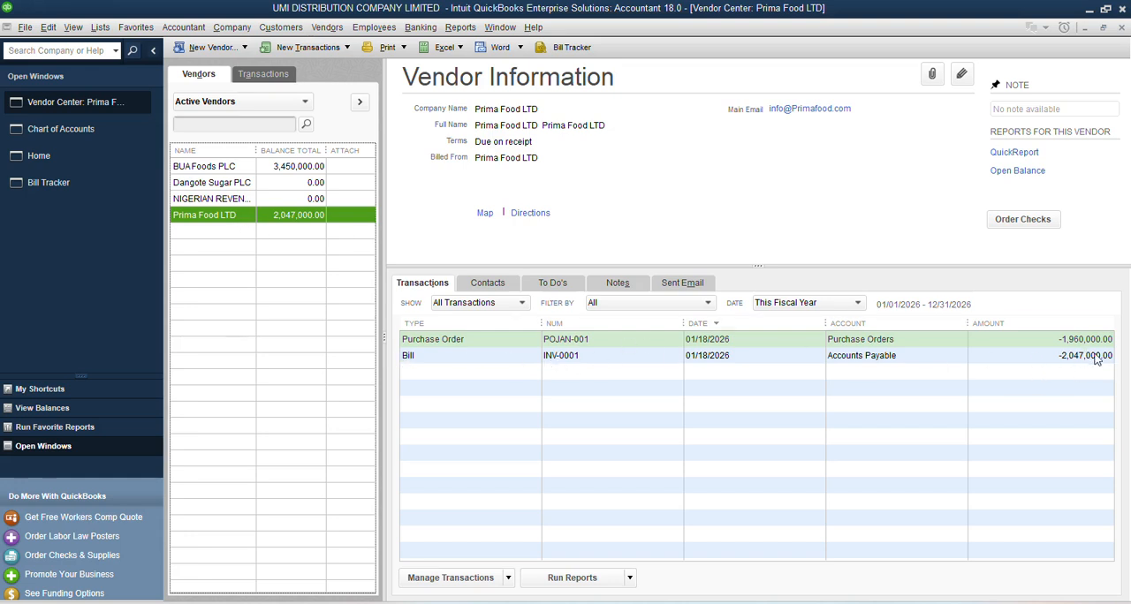
click(627, 355)
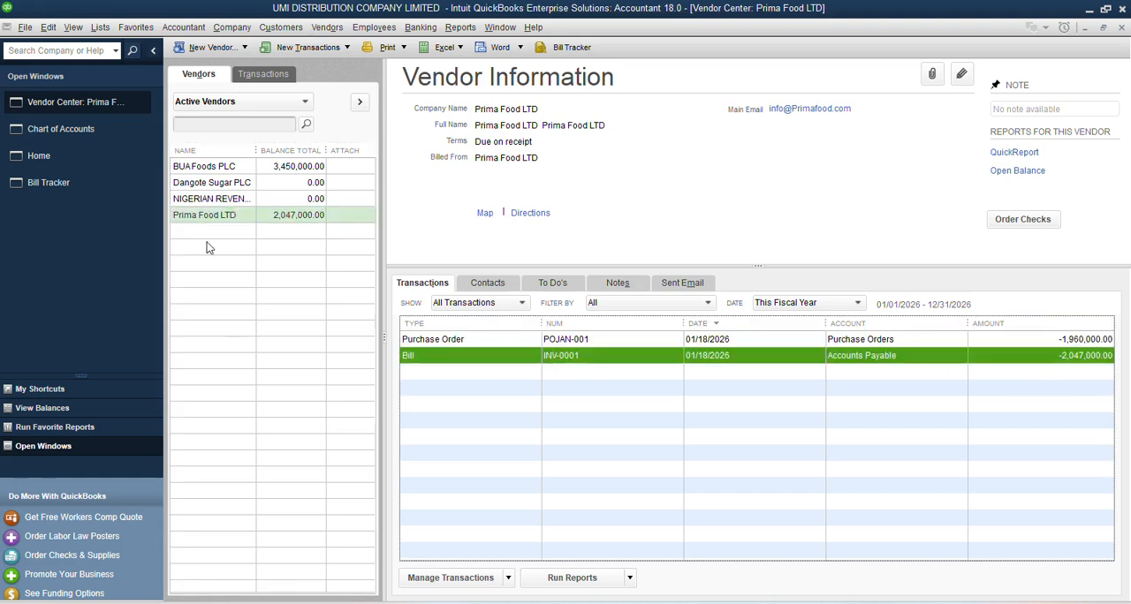
click(209, 170)
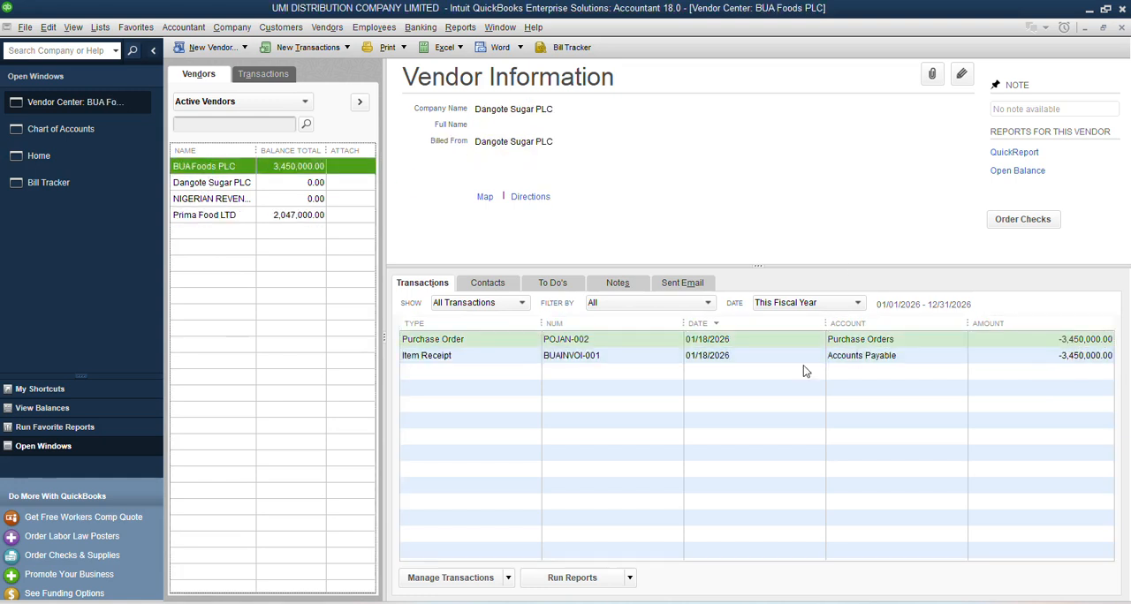
click(452, 357)
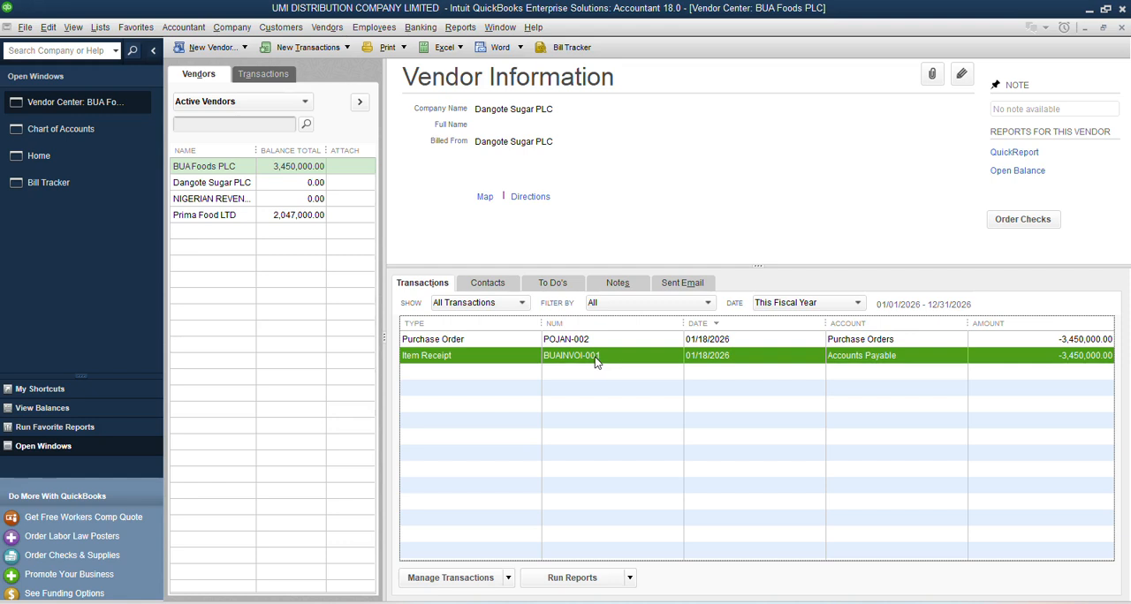
Step: Filter the Bill Tracker to unpaid transactions and examine the available action for the BUA Foods PLC item receipt
click(35, 183)
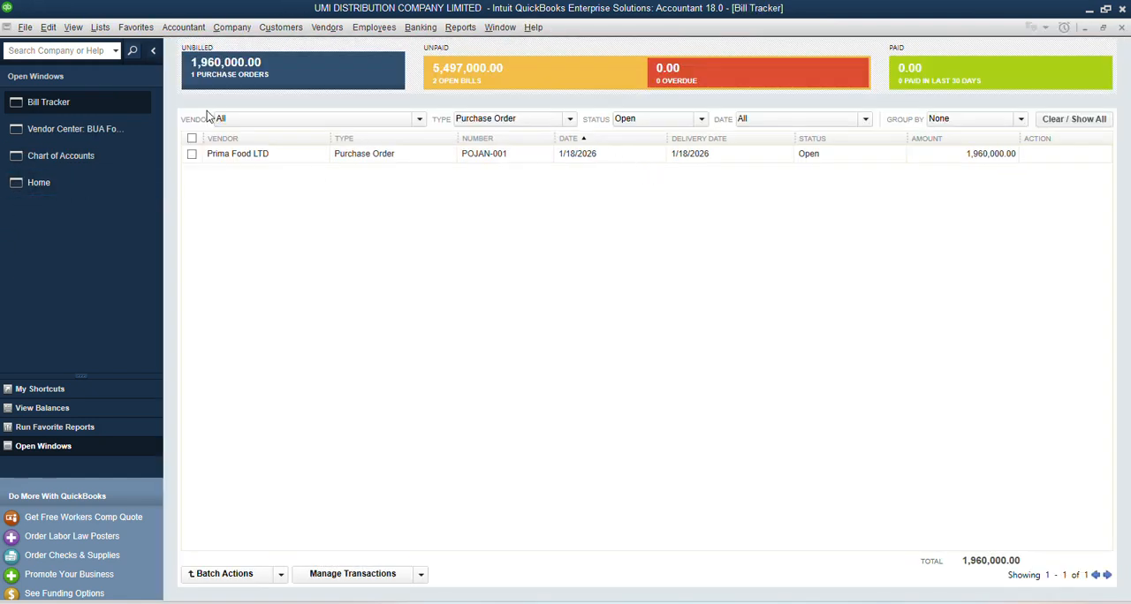
click(457, 79)
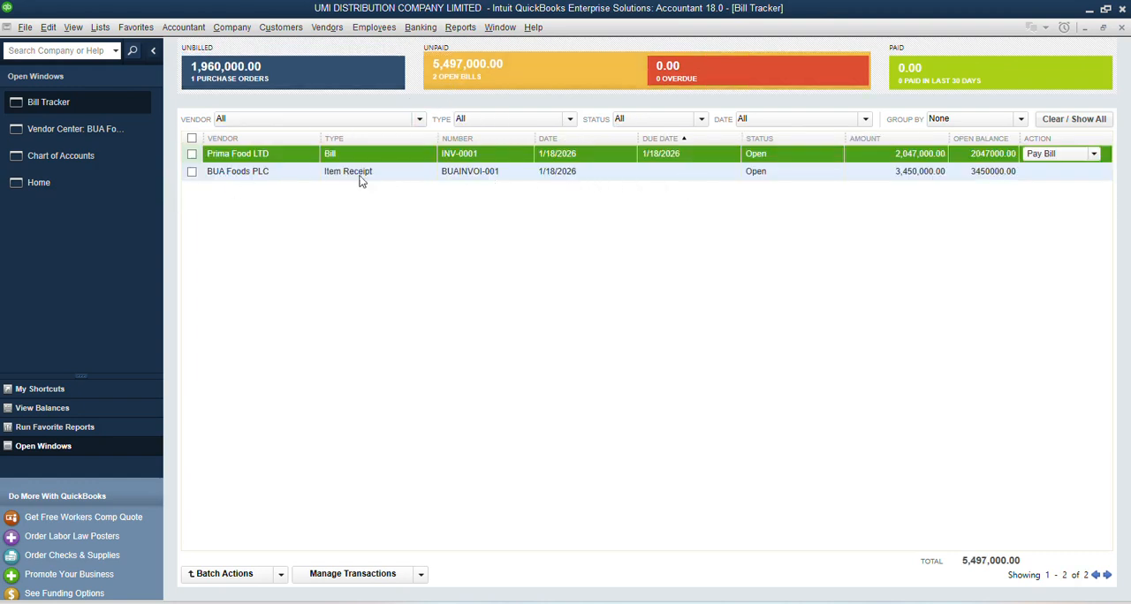
click(315, 175)
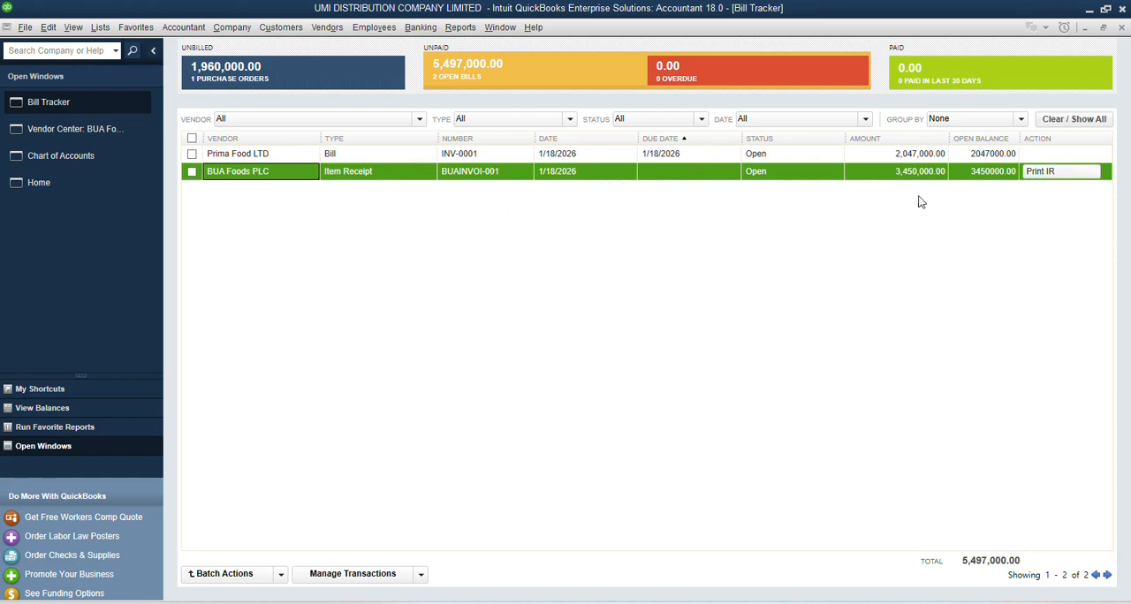
Step: Return to the Vendor Center and select the vendor BUA Foods PLC
click(67, 177)
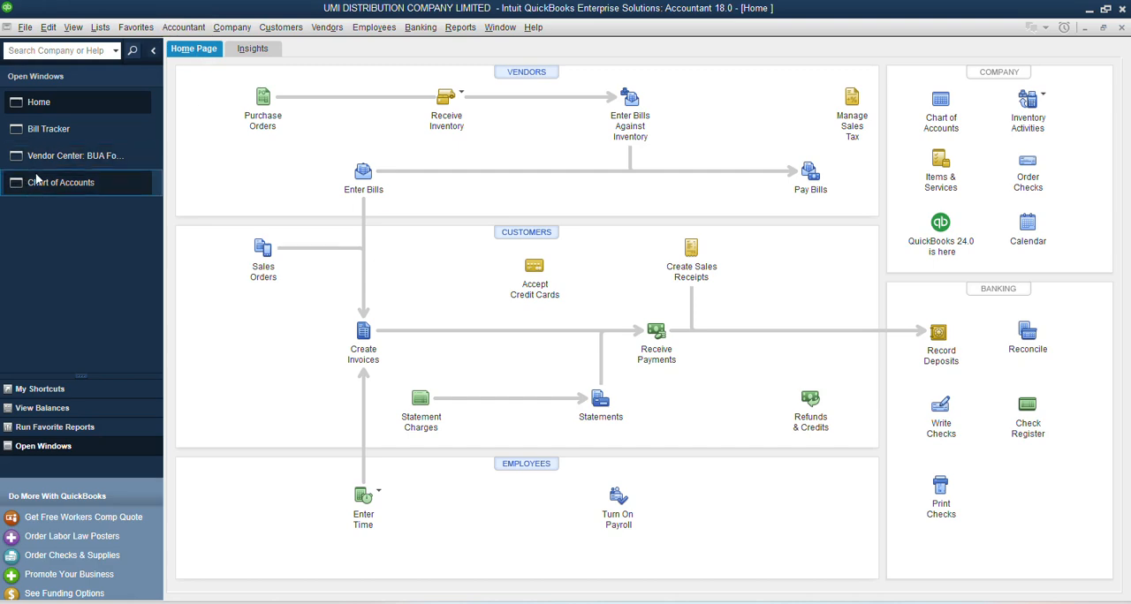
click(61, 159)
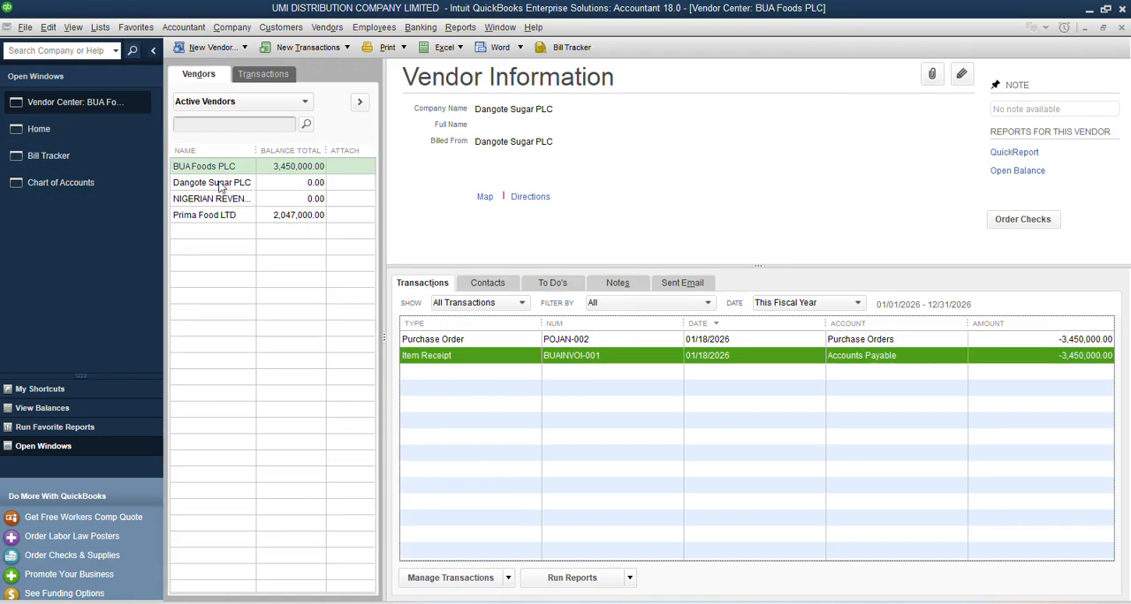
click(203, 169)
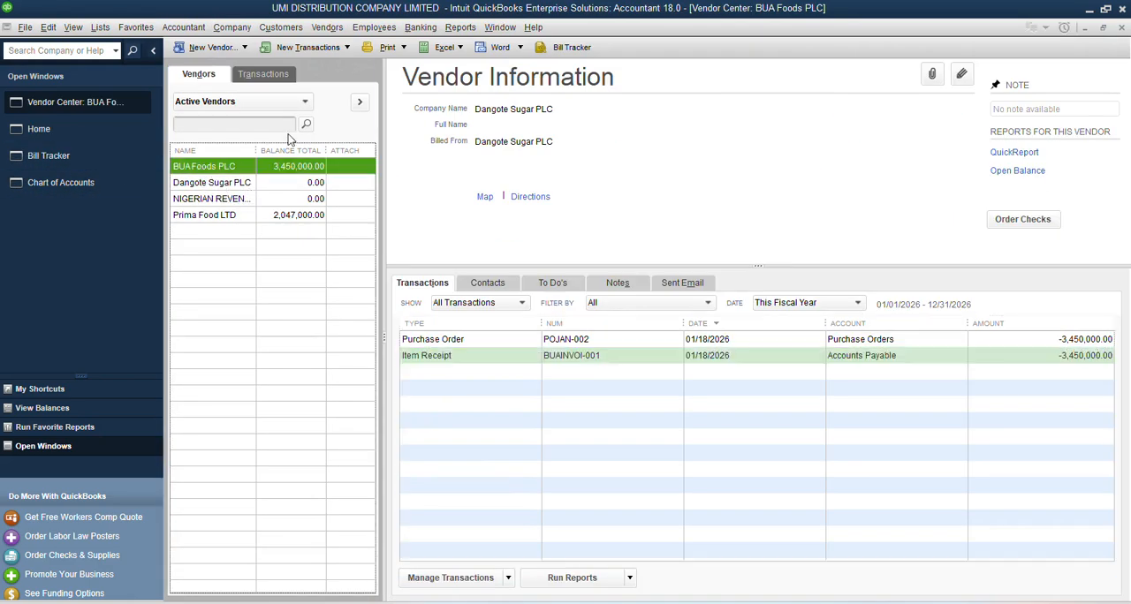
Step: Enter the bill for BUA Foods PLC's received items from item receipt BUAINVOI-001, using the receipt date as the bill date, and save it
click(311, 49)
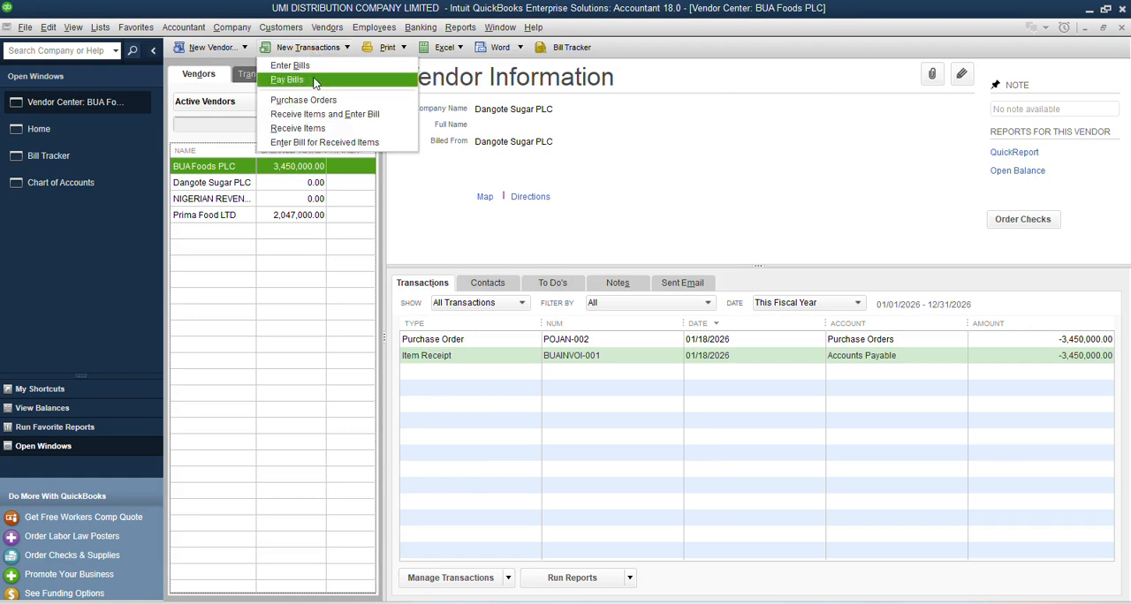
click(307, 143)
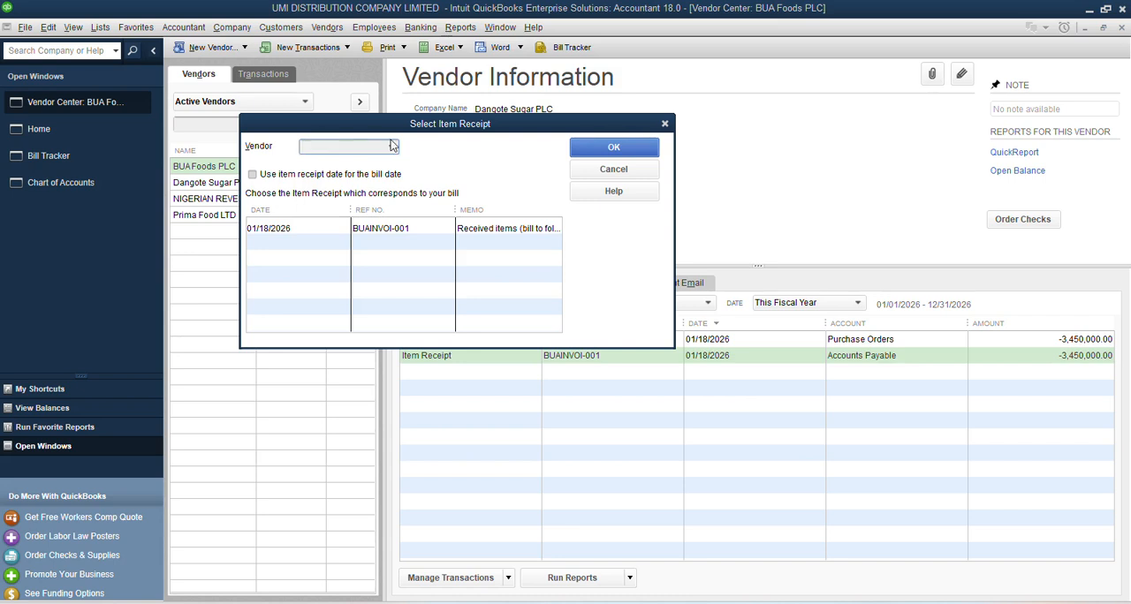
drag(470, 129, 677, 138)
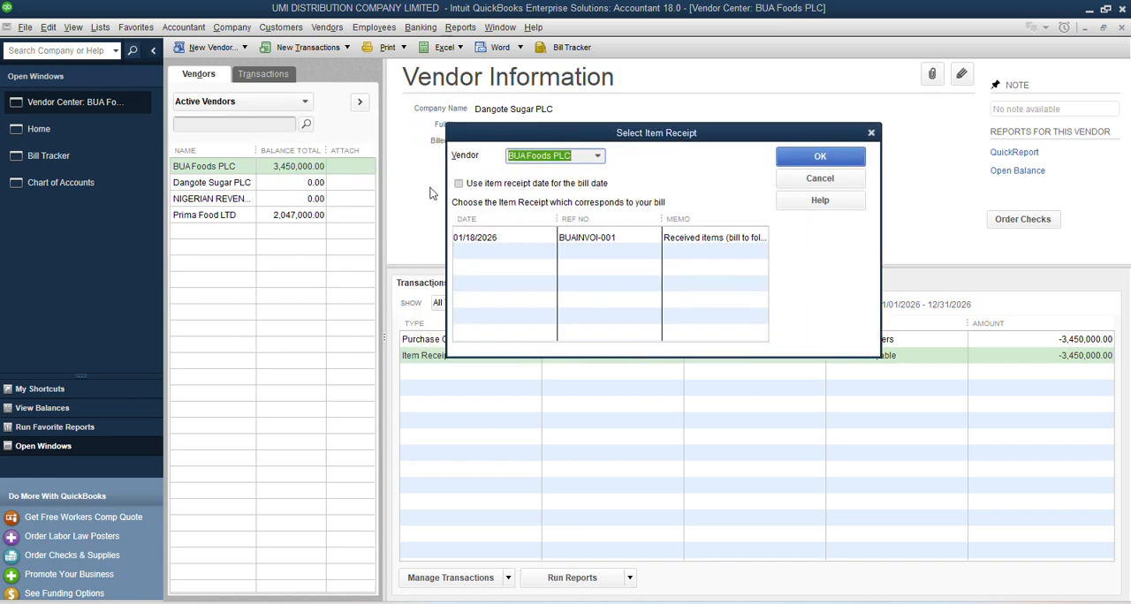
click(495, 241)
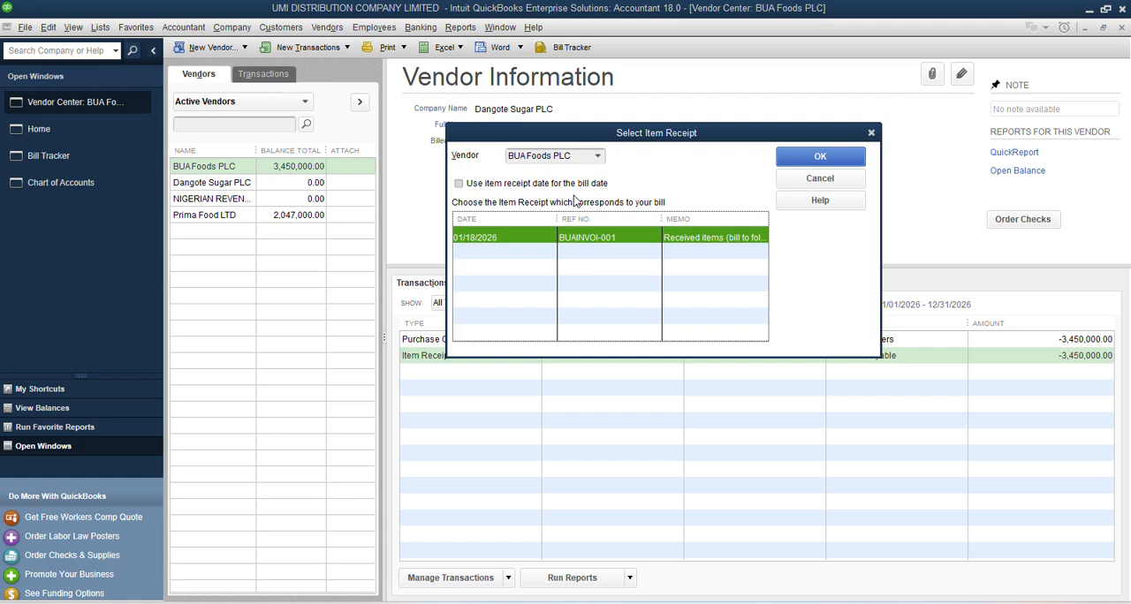
click(460, 184)
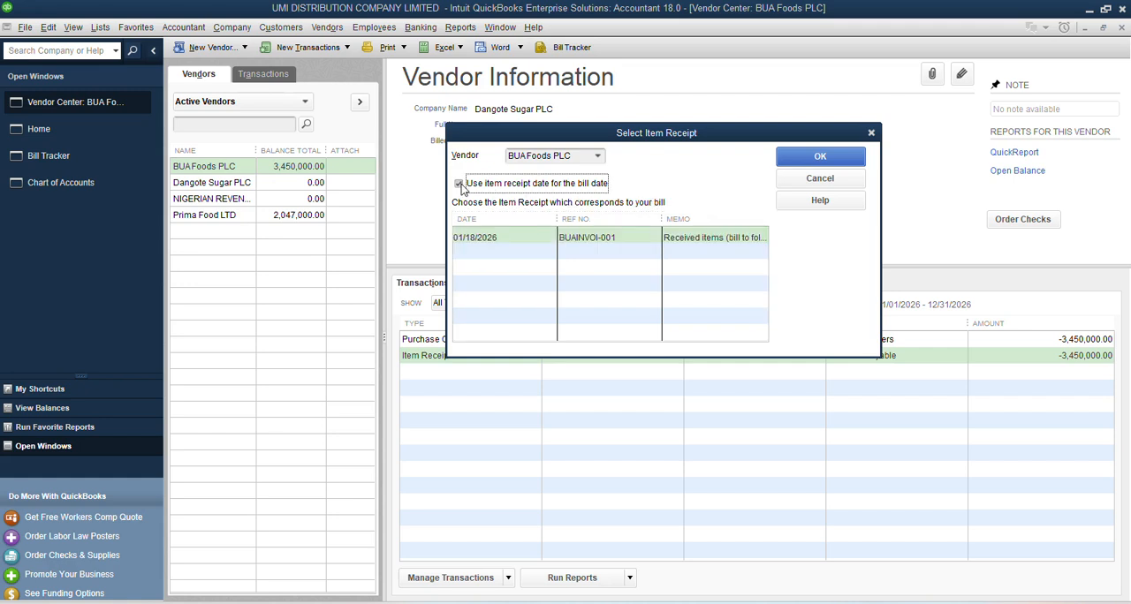
click(816, 158)
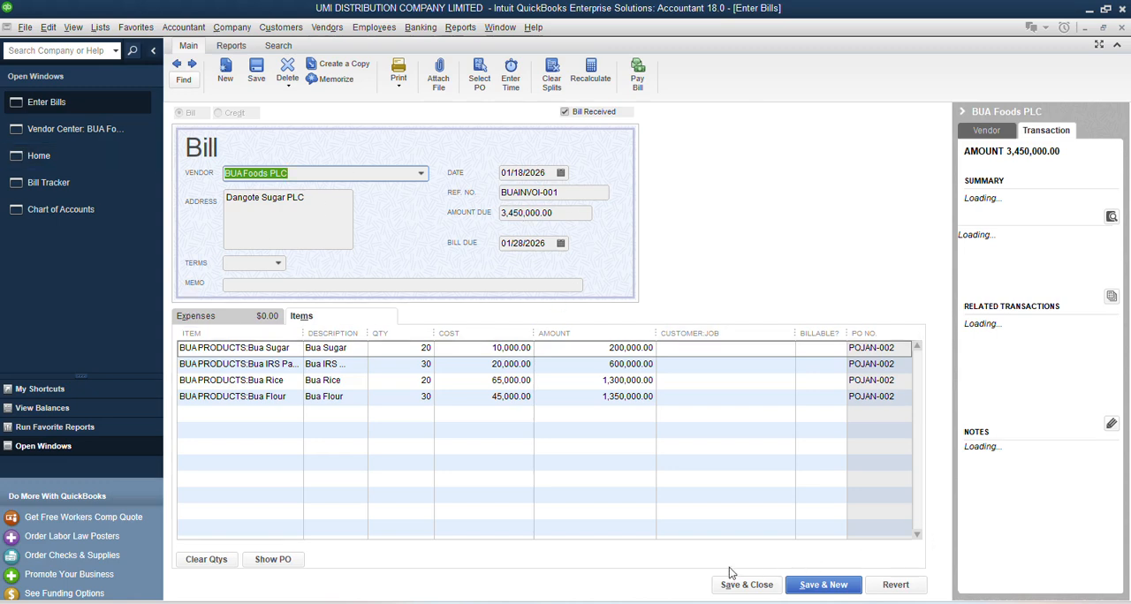
click(747, 586)
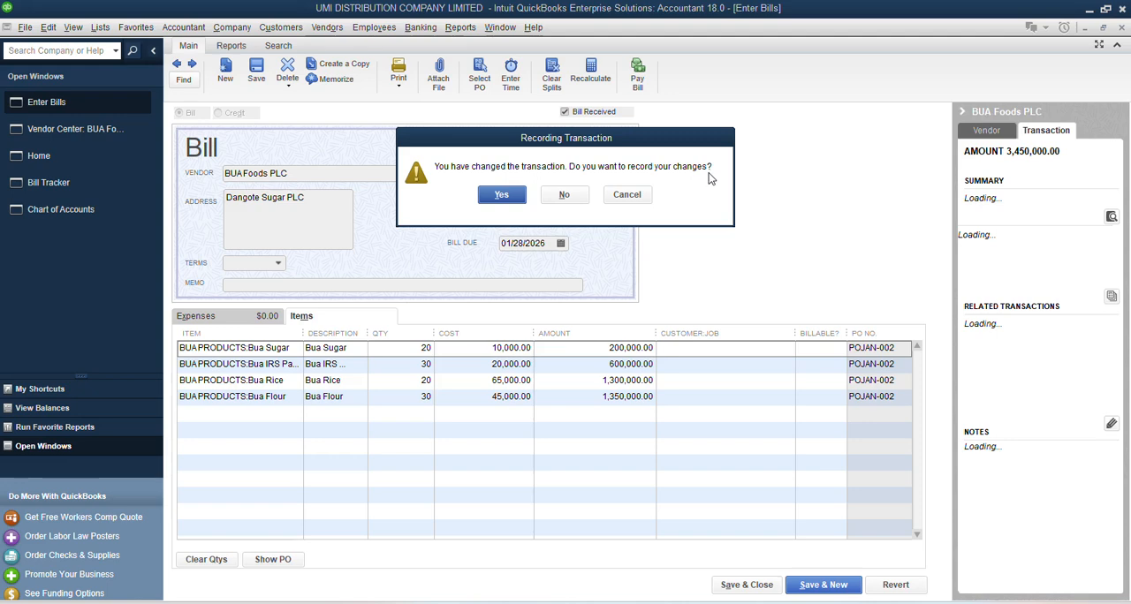
click(517, 200)
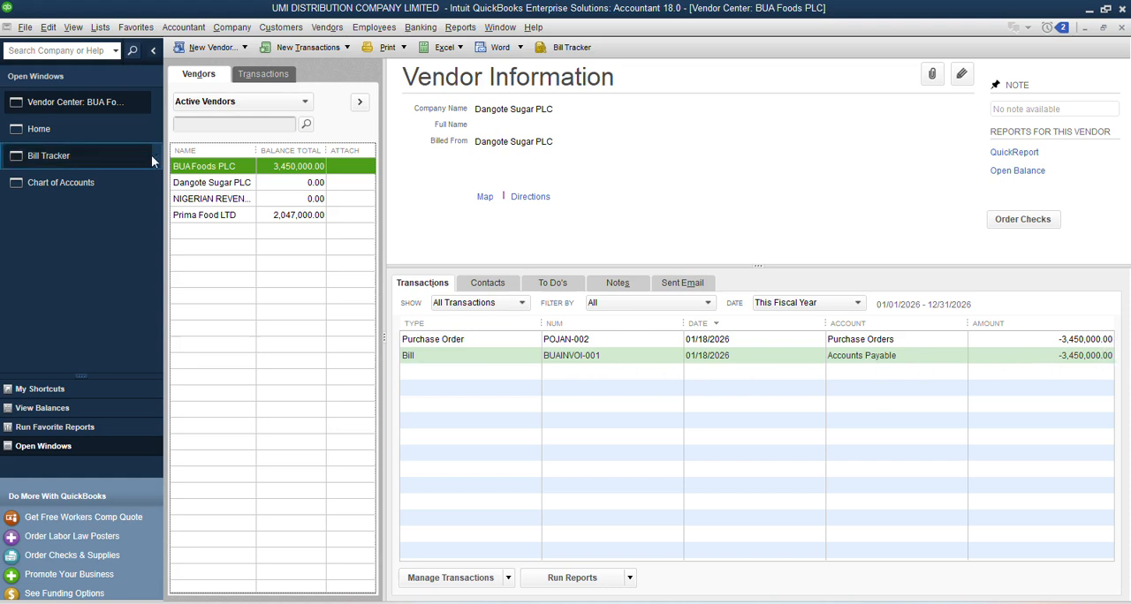
Step: Check the BUA Foods PLC bill in the Bill Tracker and compare the unpaid bills with the unbilled purchase orders
click(66, 156)
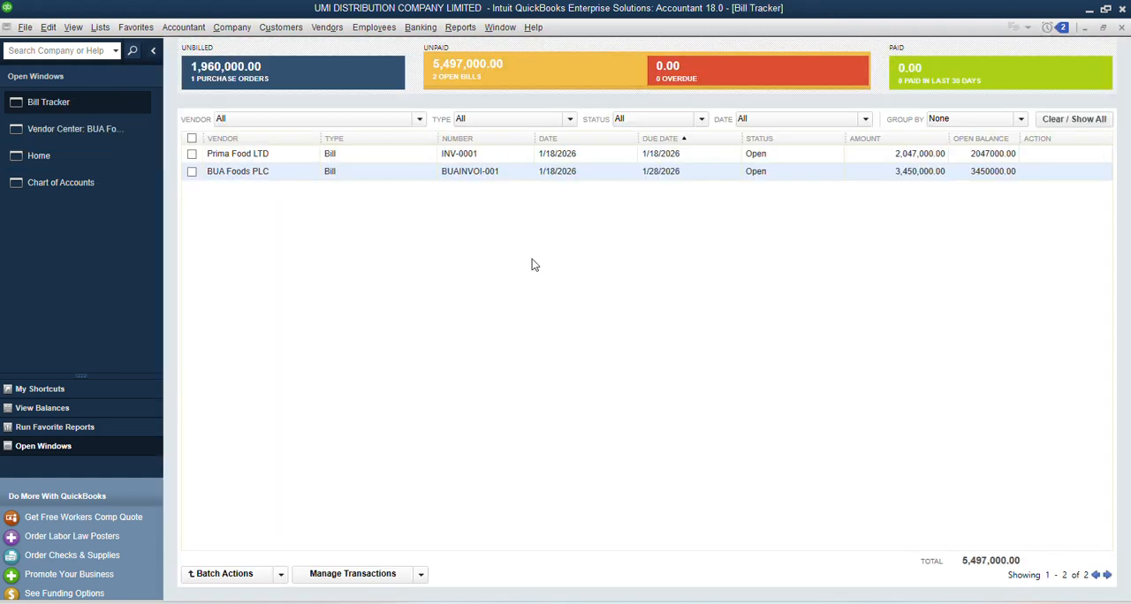
click(458, 177)
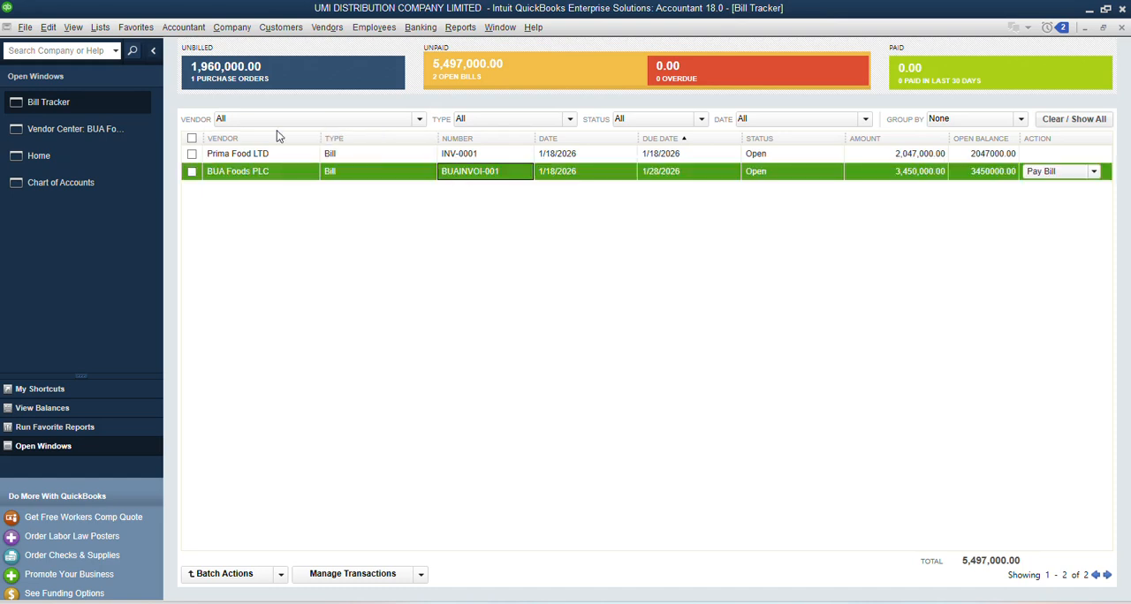
click(297, 83)
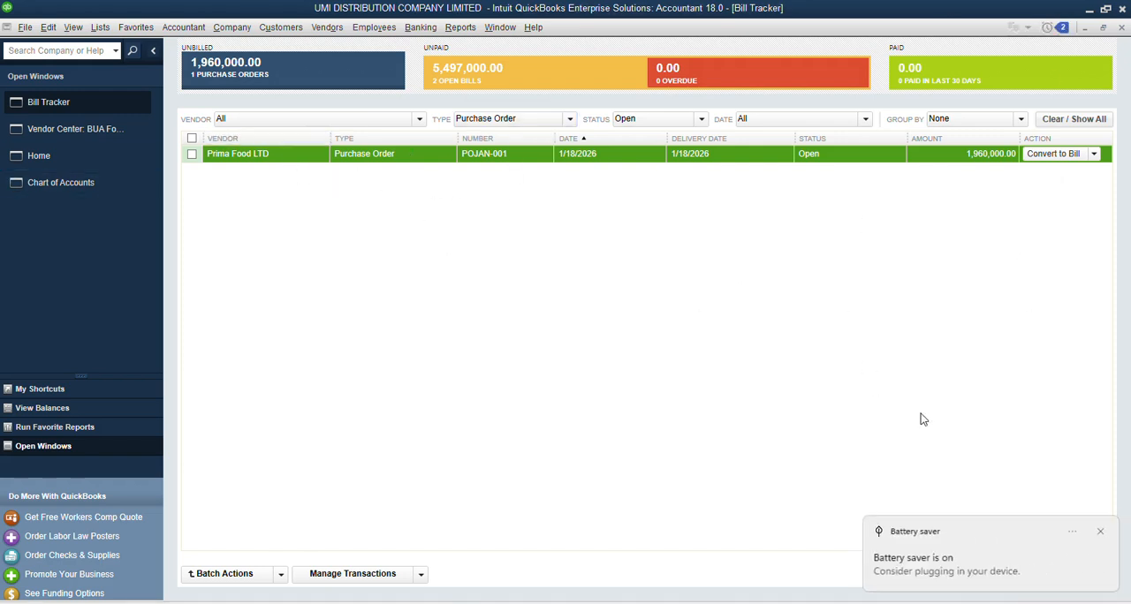
click(1102, 532)
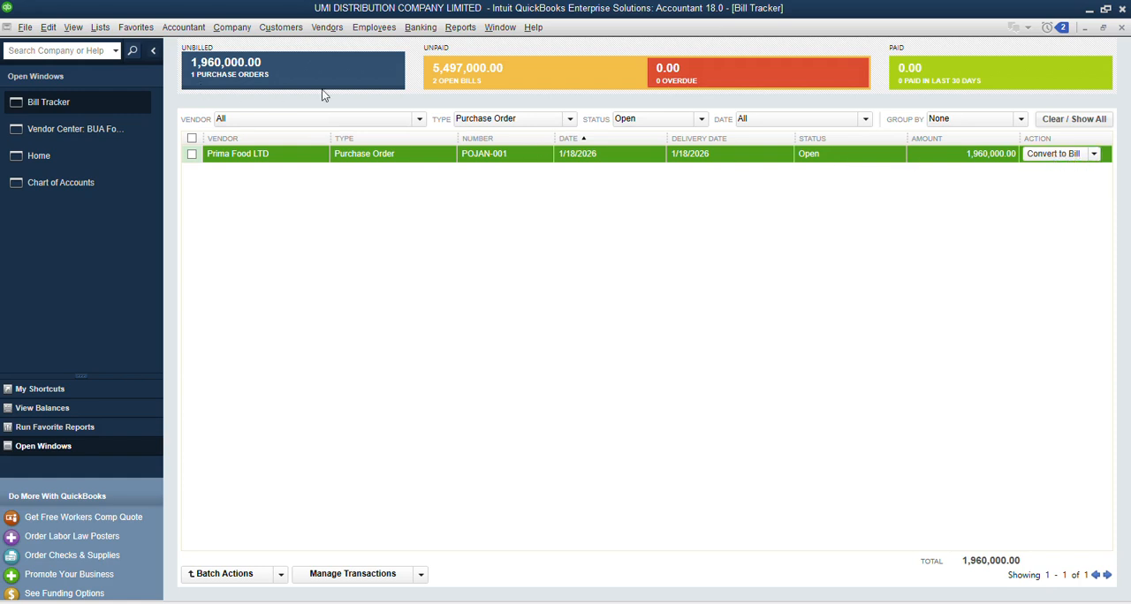
click(488, 78)
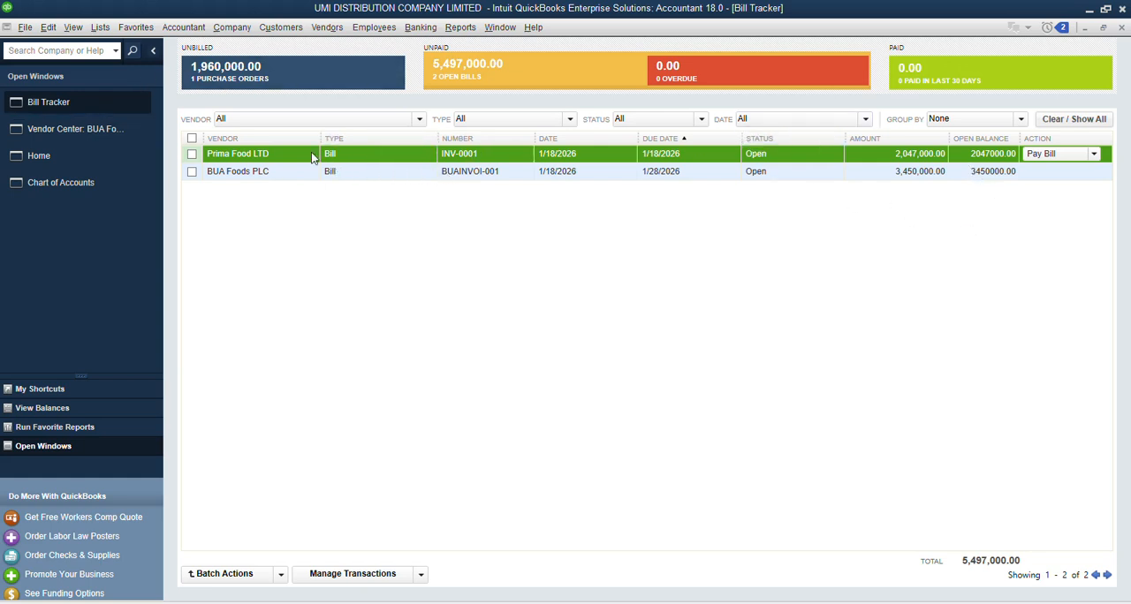
click(271, 75)
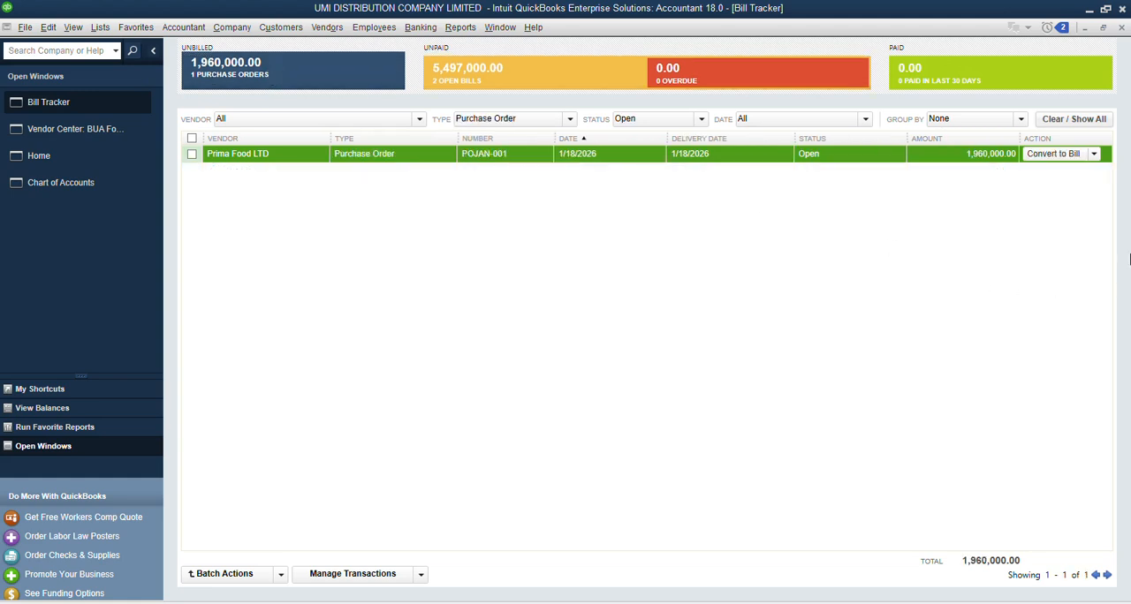
click(1043, 154)
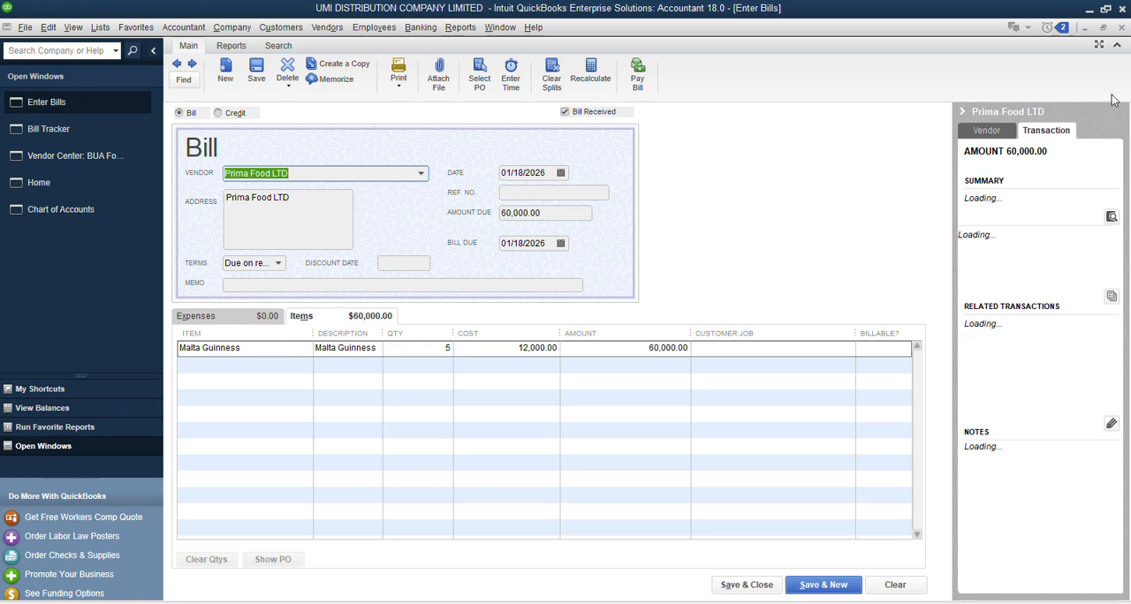
click(1123, 28)
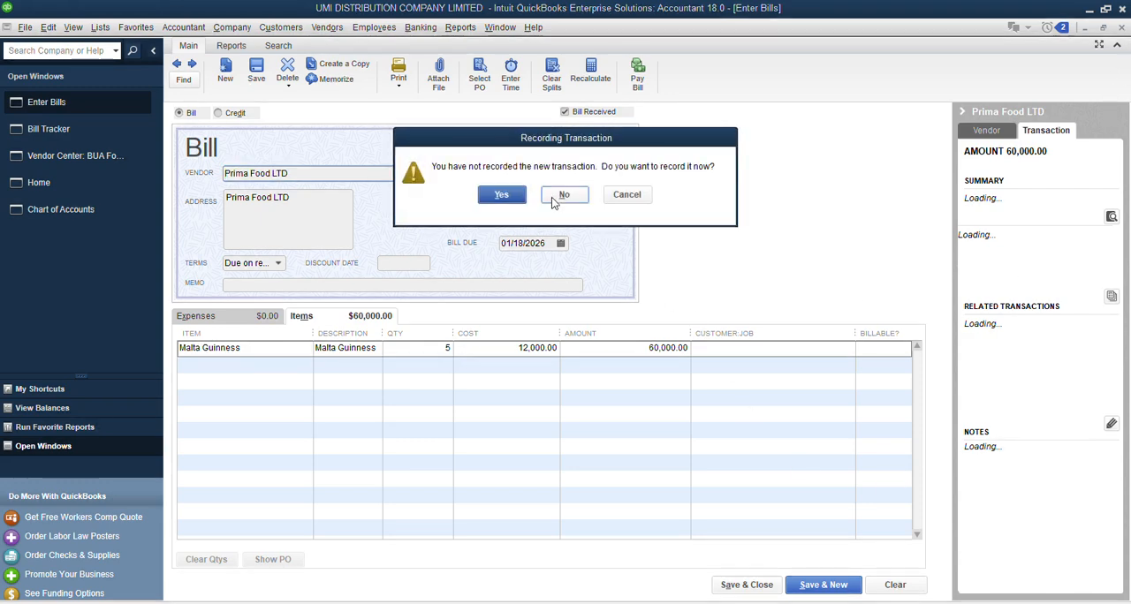
click(565, 195)
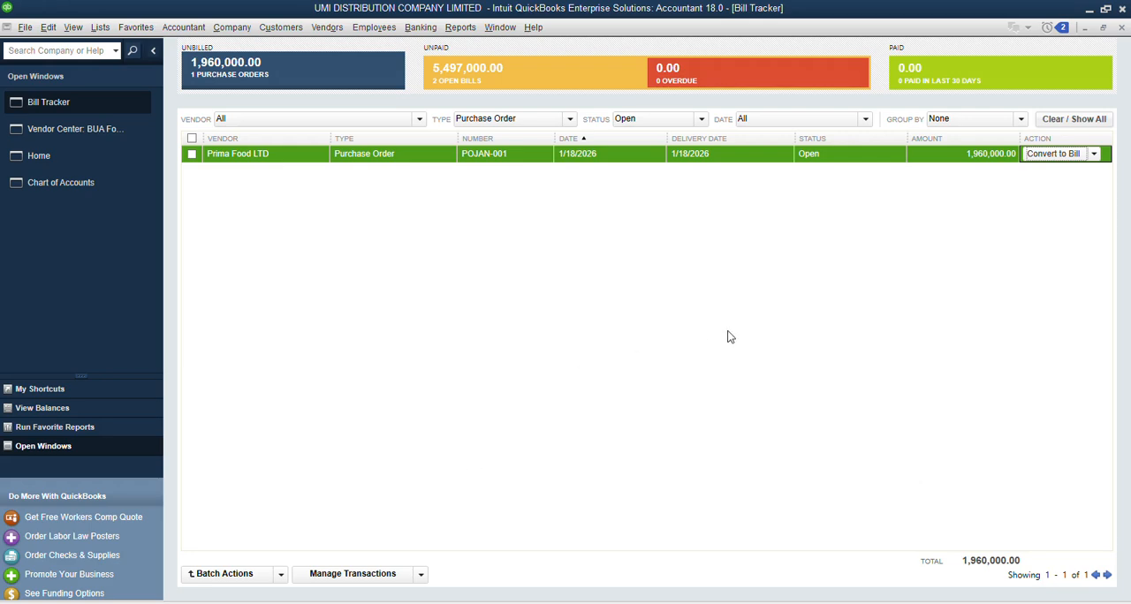
Step: Browse the existing purchase orders from the Home page and compare the received quantities for Prima Food LTD and BUA Foods PLC
click(49, 156)
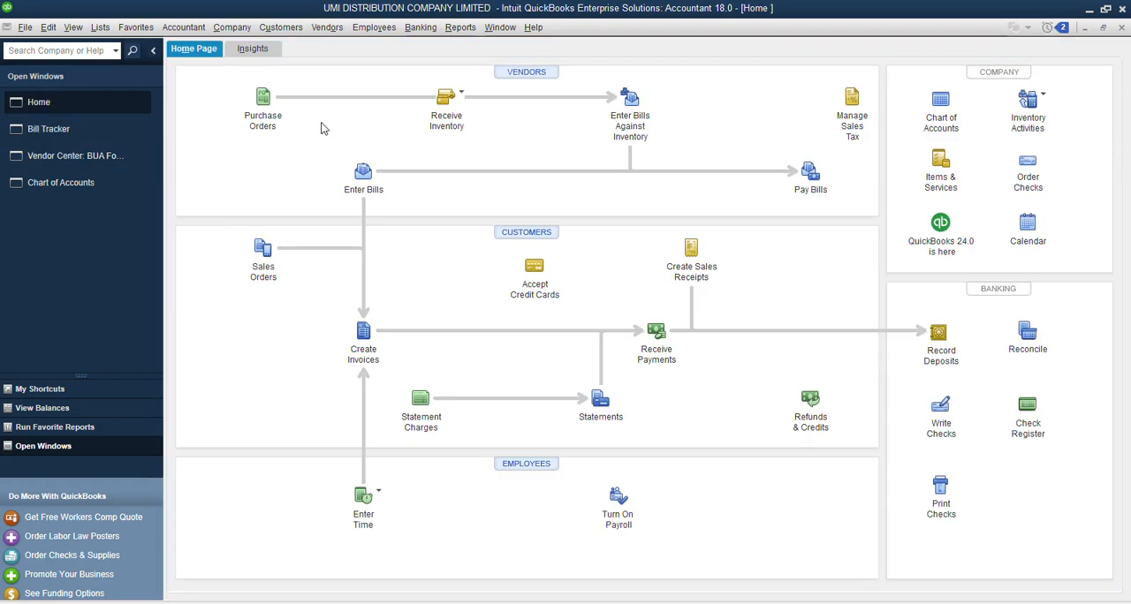
click(263, 99)
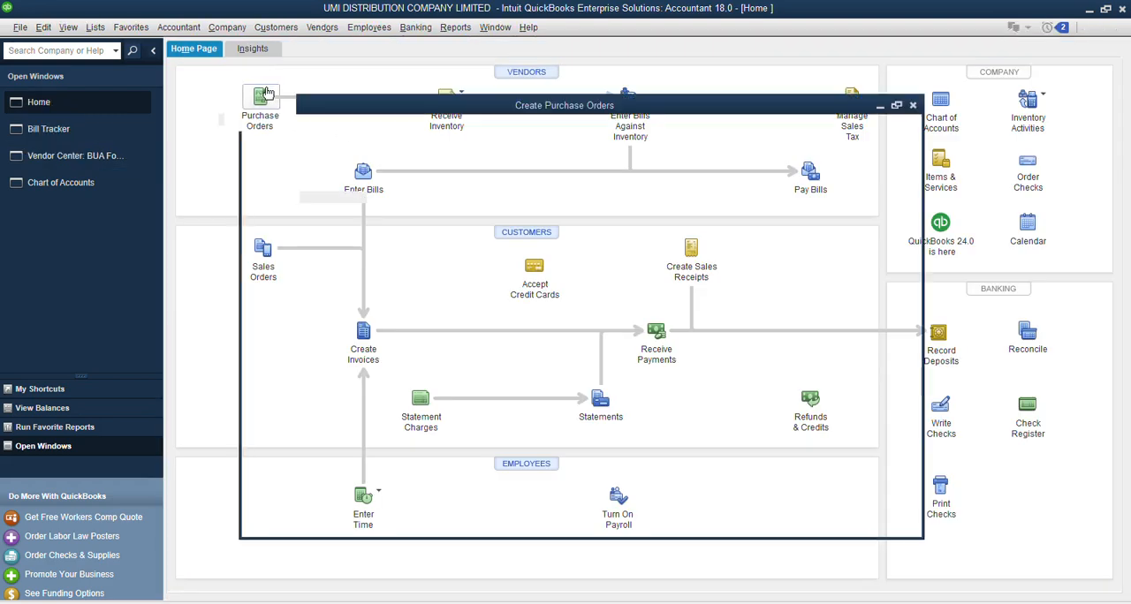
click(178, 64)
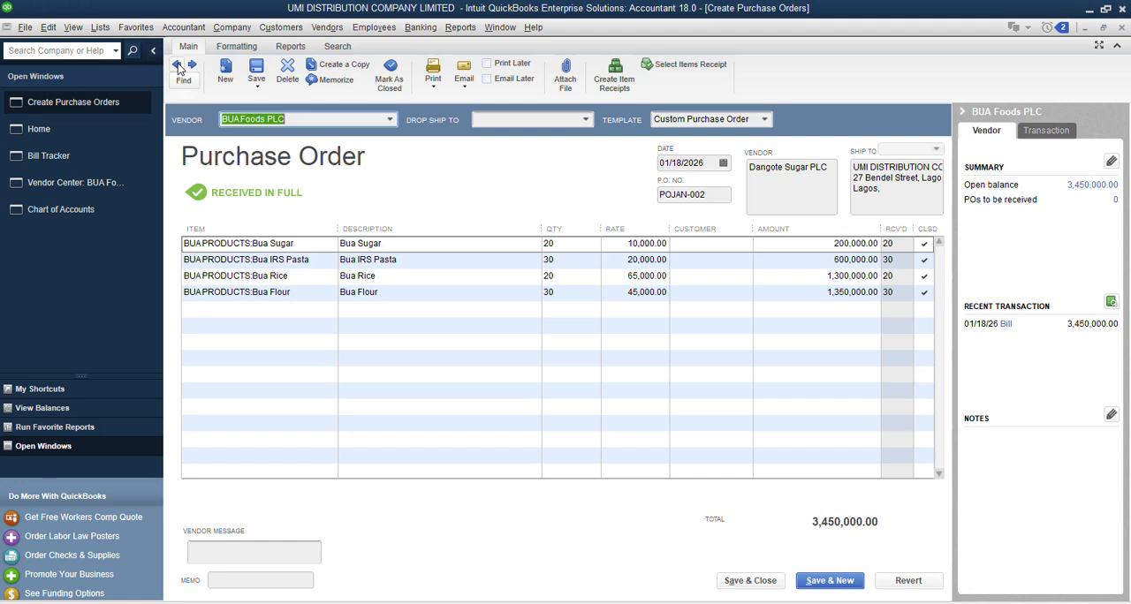
click(178, 65)
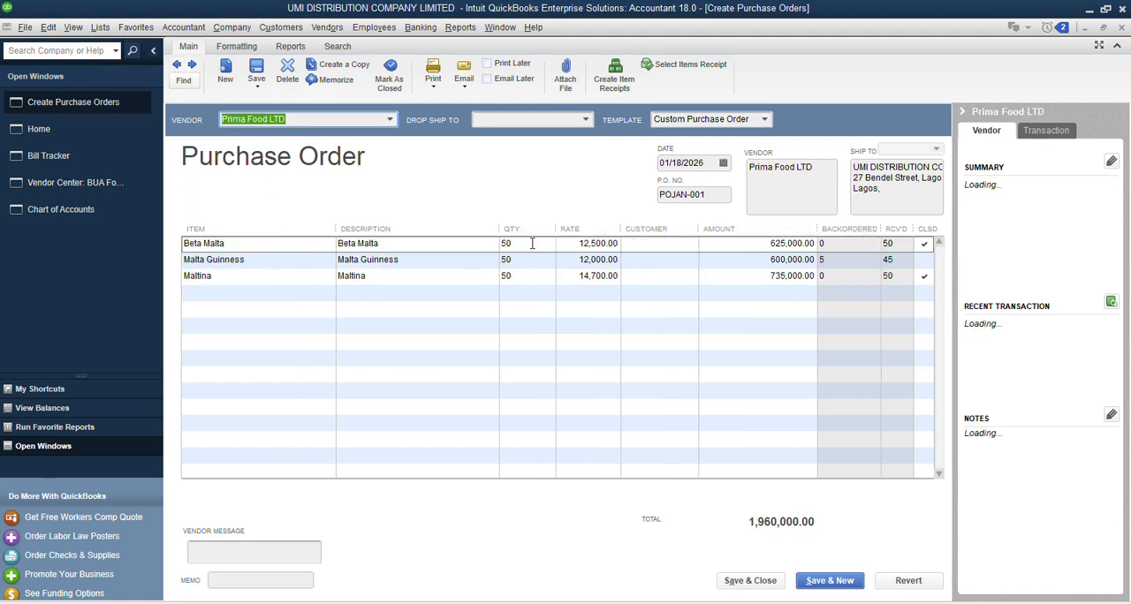
click(193, 66)
click(194, 67)
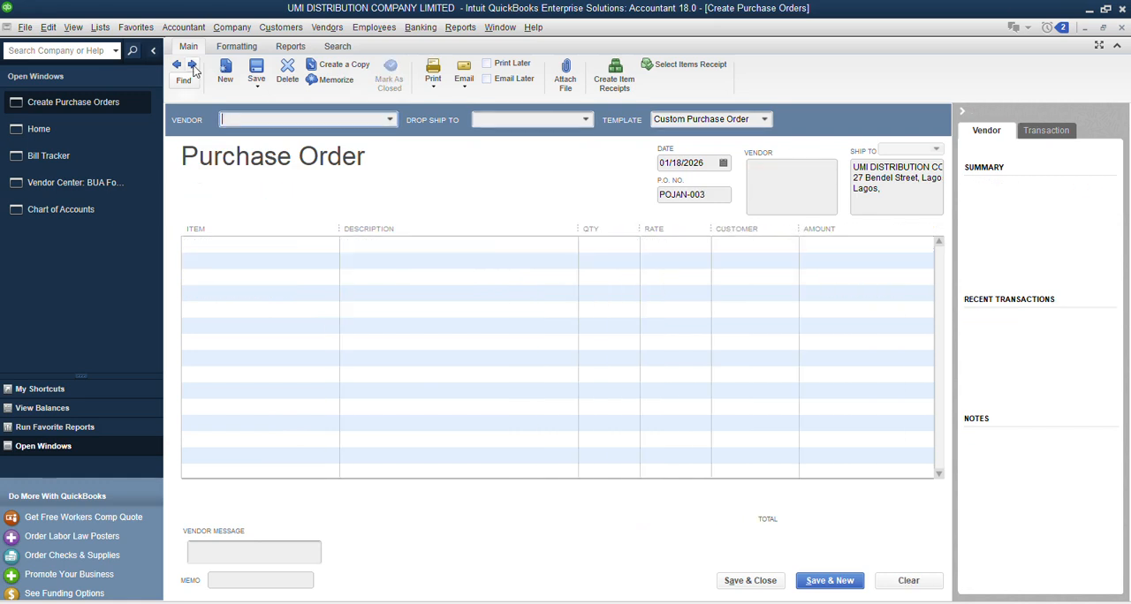
click(177, 66)
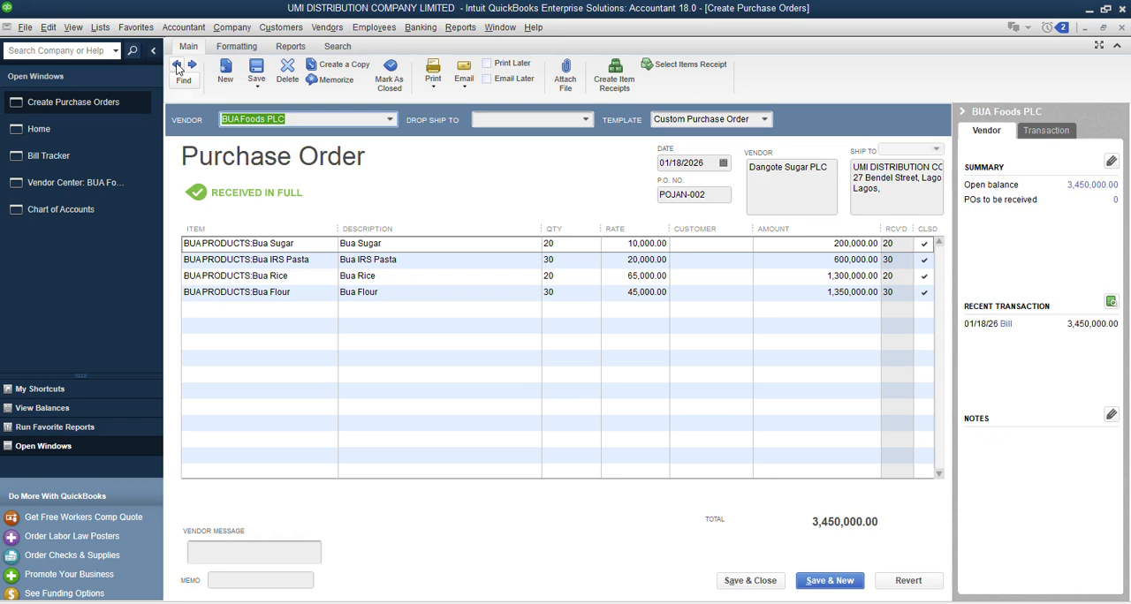
Step: Open Receive Inventory with Bill and go back to Prima Food LTD's existing bill to examine its items
click(39, 129)
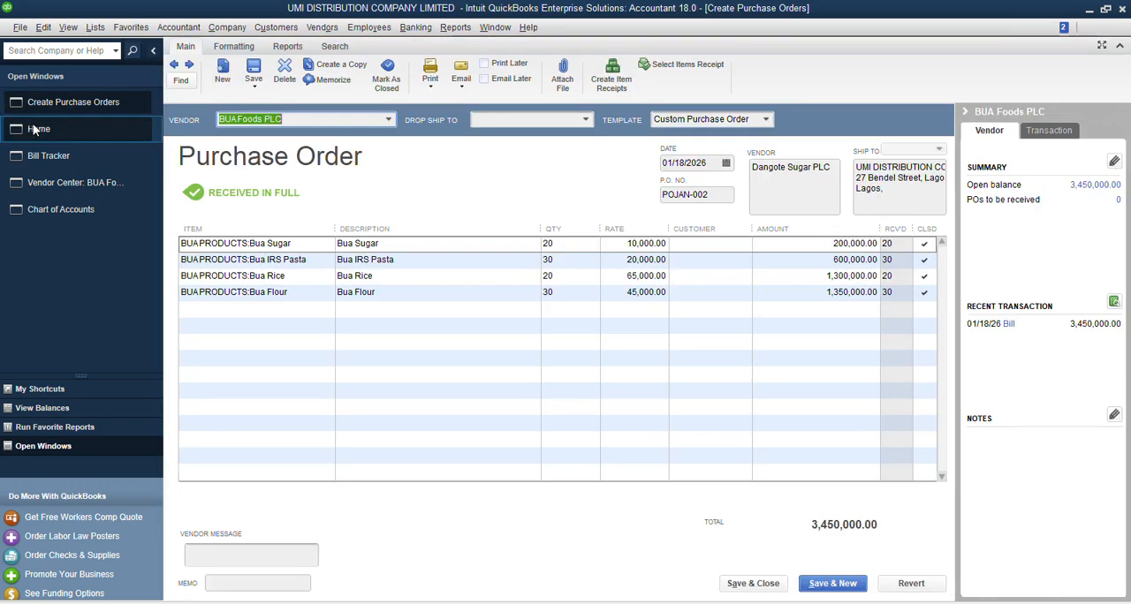
click(444, 99)
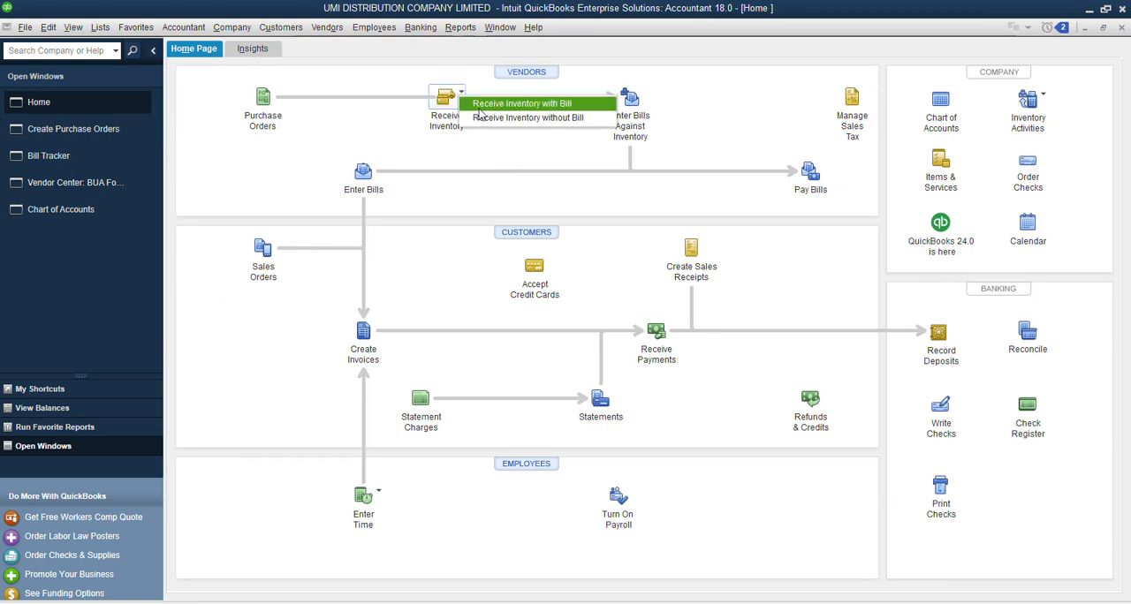
click(484, 106)
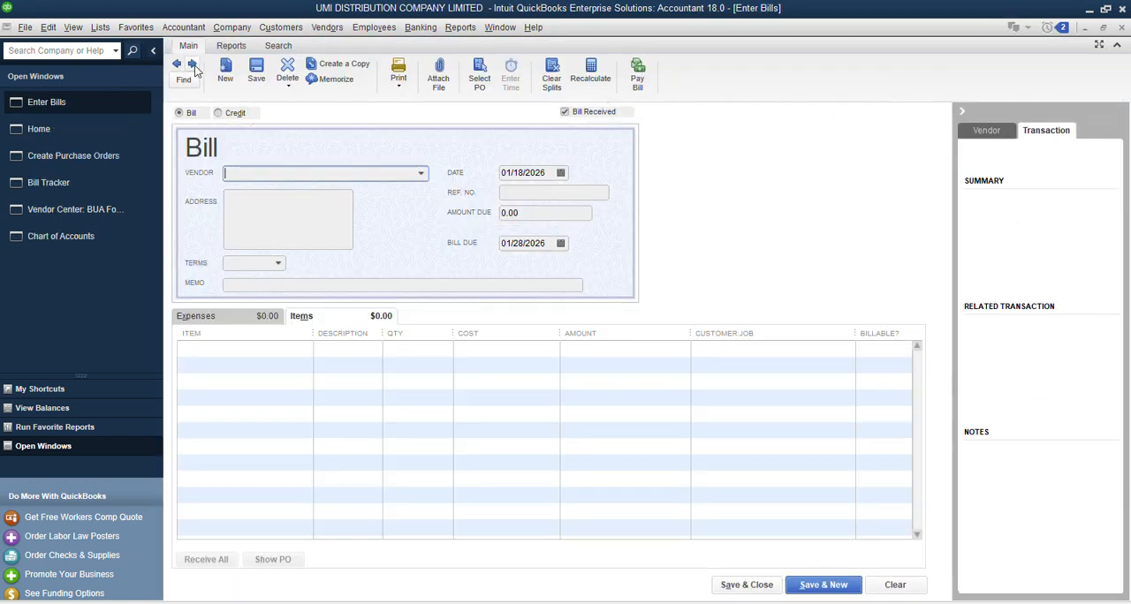
click(178, 64)
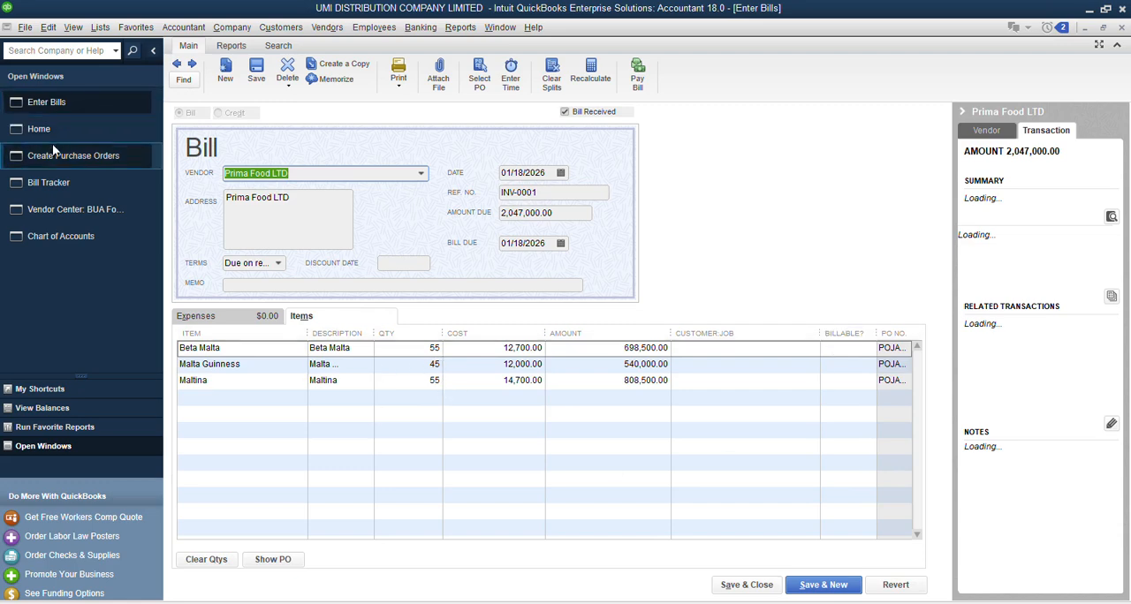
Step: Return to the Bill Tracker, convert Prima Food LTD's open purchase order to a bill and save it
click(34, 130)
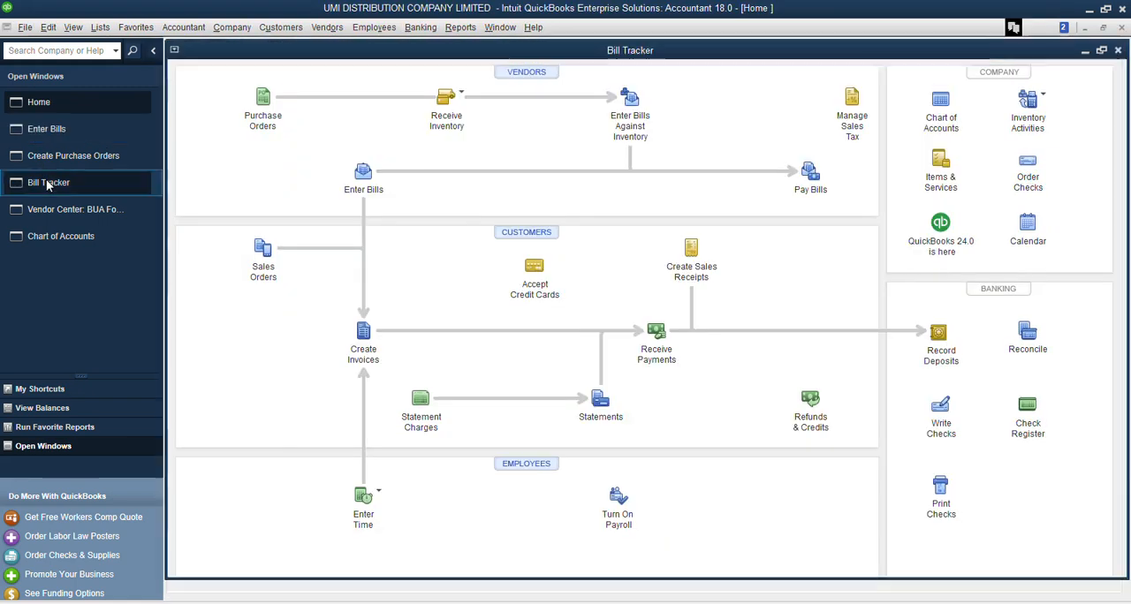
click(46, 181)
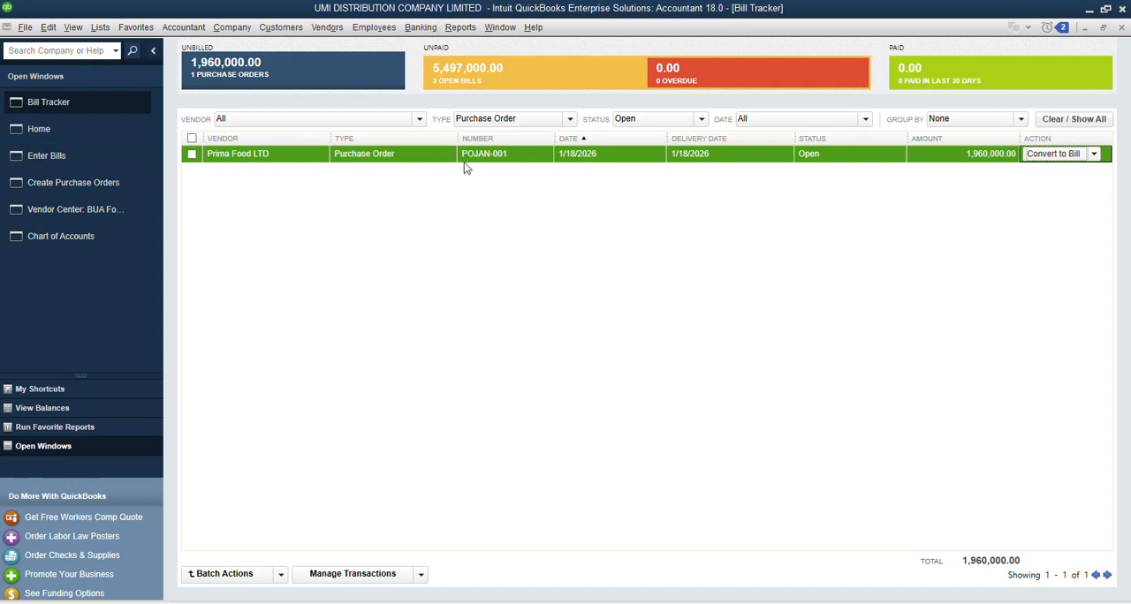
click(1056, 156)
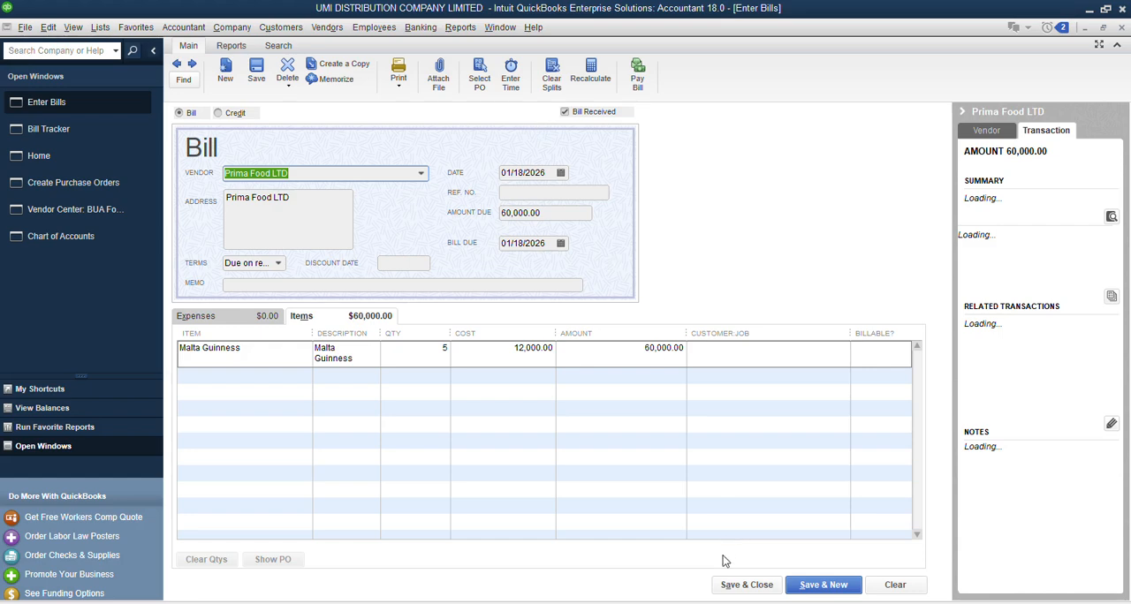
click(747, 585)
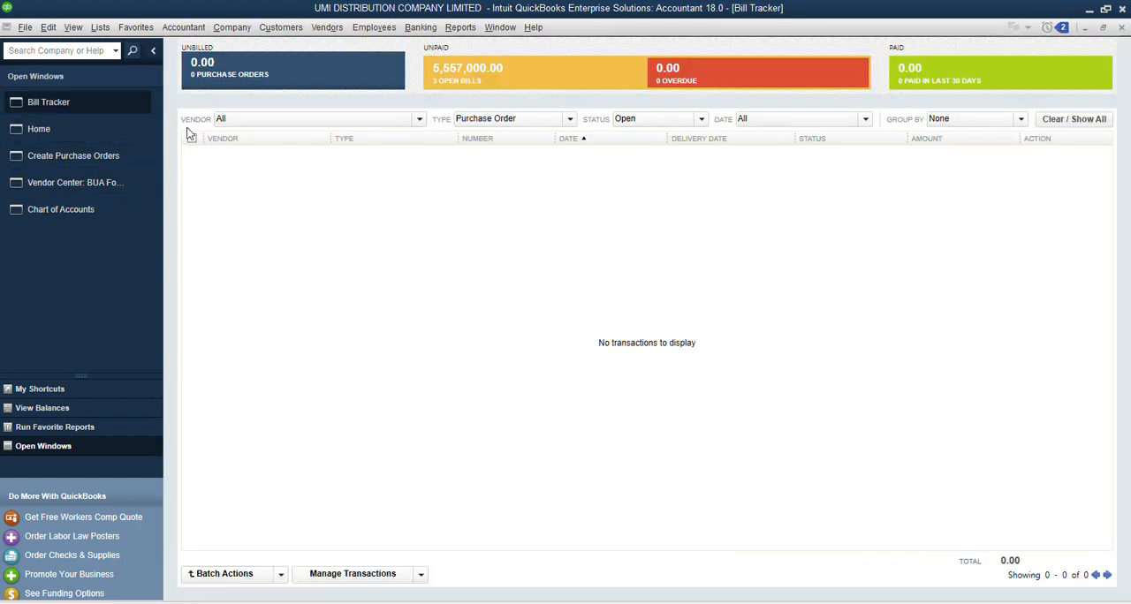
Step: Open Prima Food LTD's unpaid 60,000.00 bill, set its reference number to INV0001 and record the change
click(504, 75)
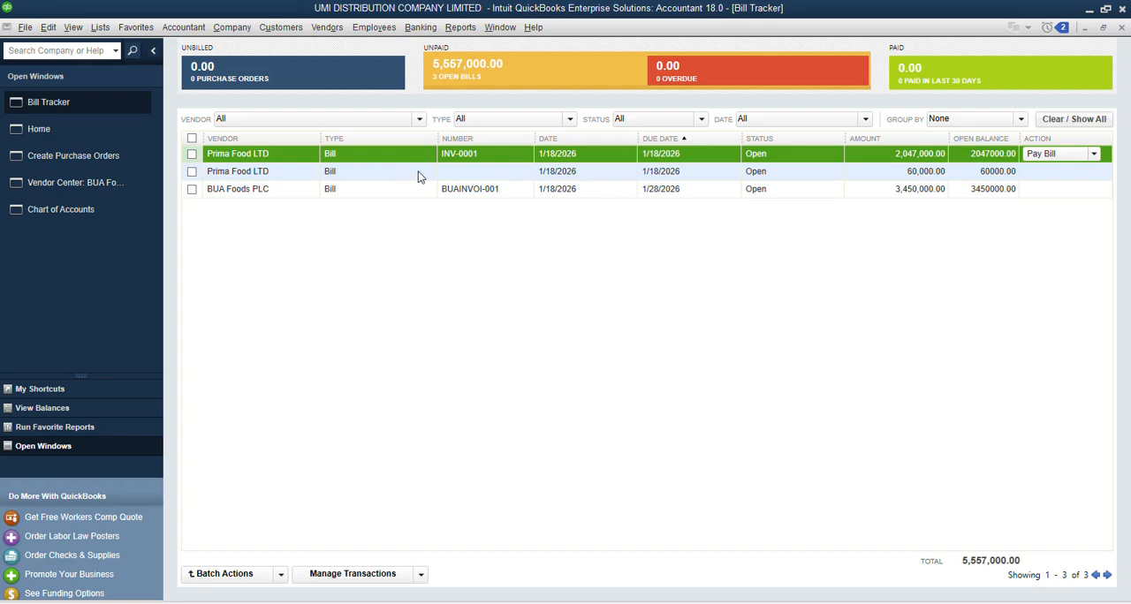
double_click(448, 172)
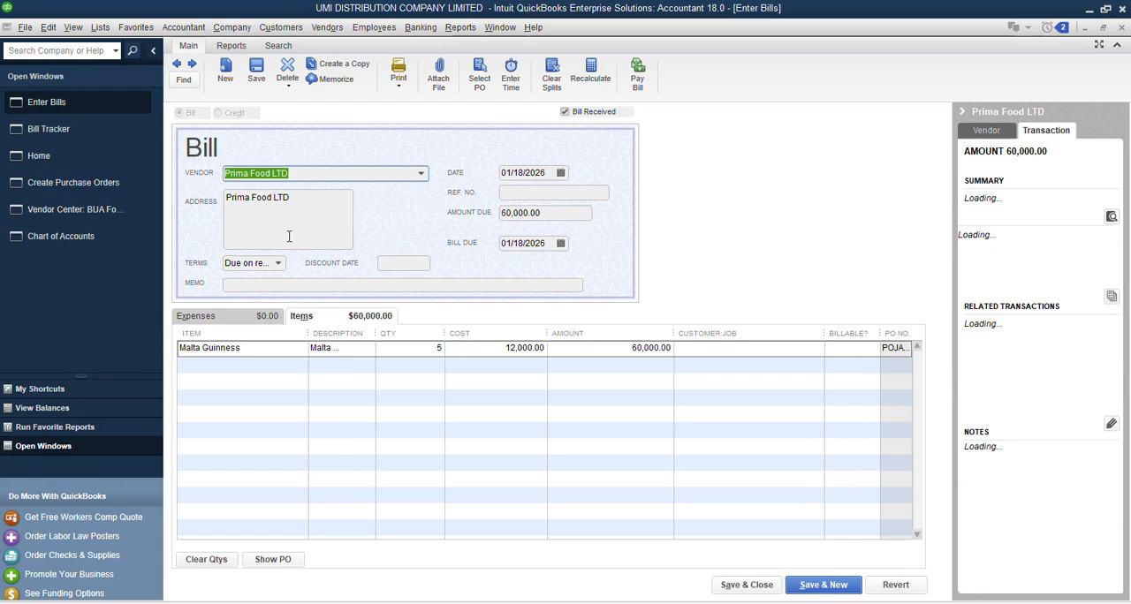
click(547, 193)
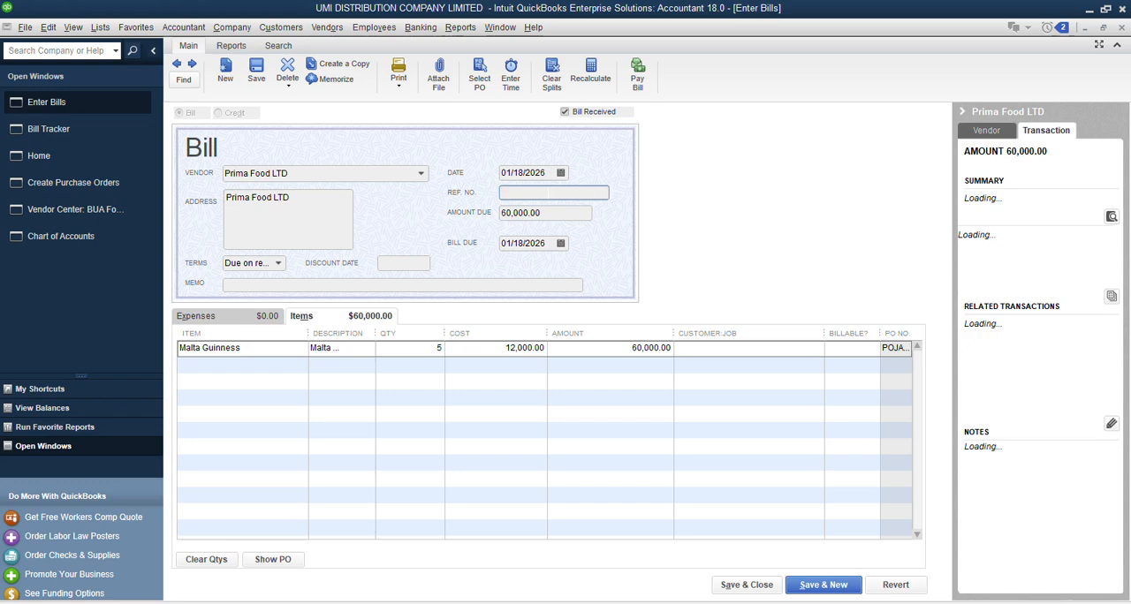
text(in)
text(IN)
text(V)
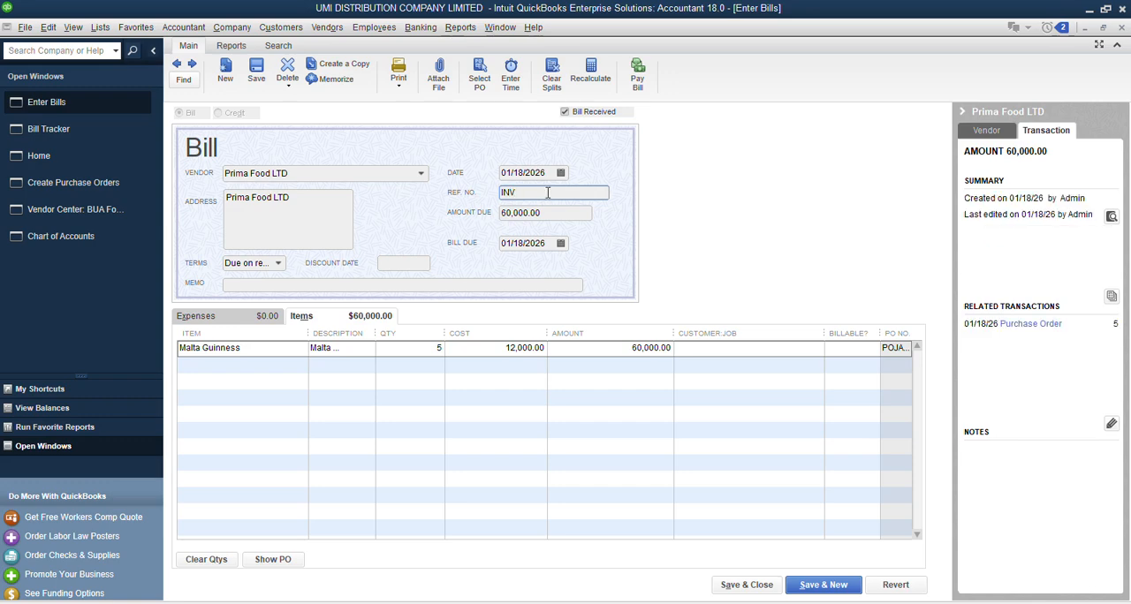
text(0001)
key(Tab)
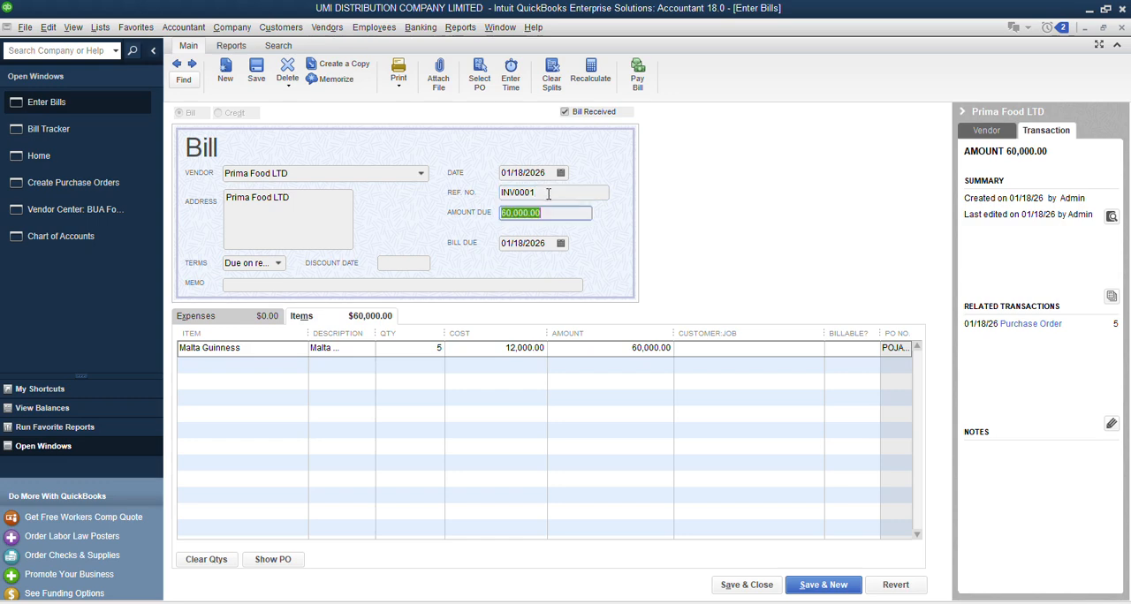
click(764, 586)
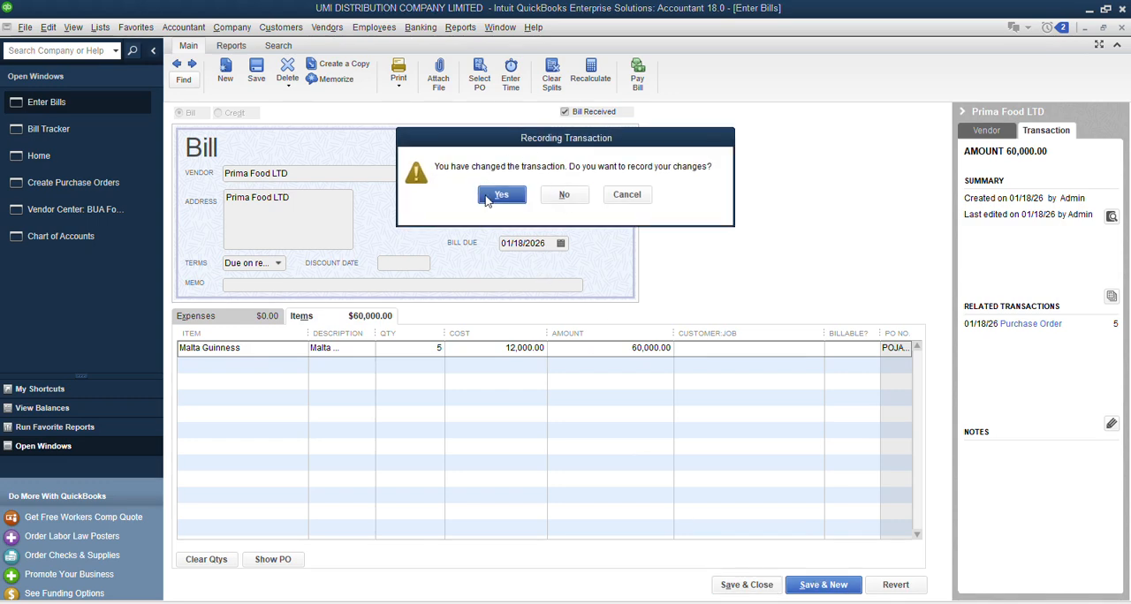
click(500, 195)
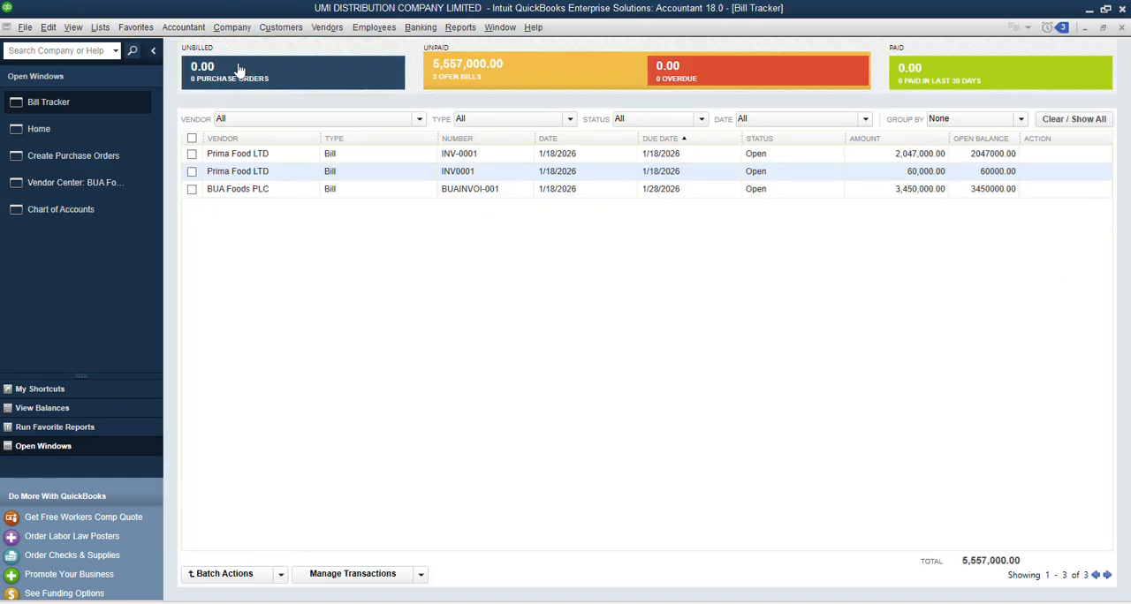
Step: Review the unbilled purchase orders and then the unpaid bills in the Bill Tracker
click(240, 68)
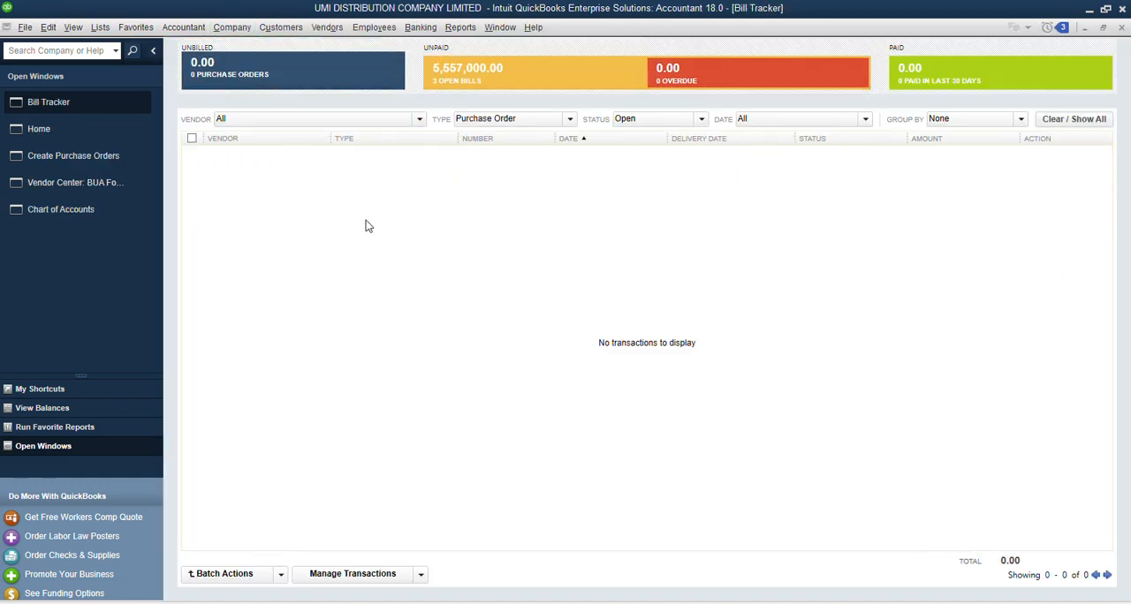
click(489, 79)
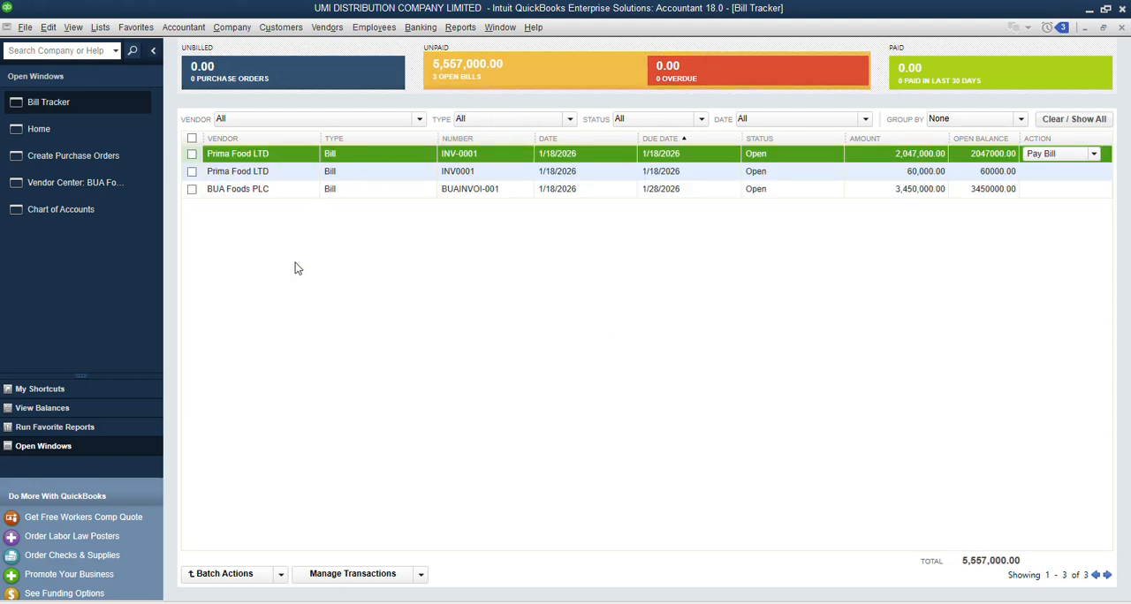